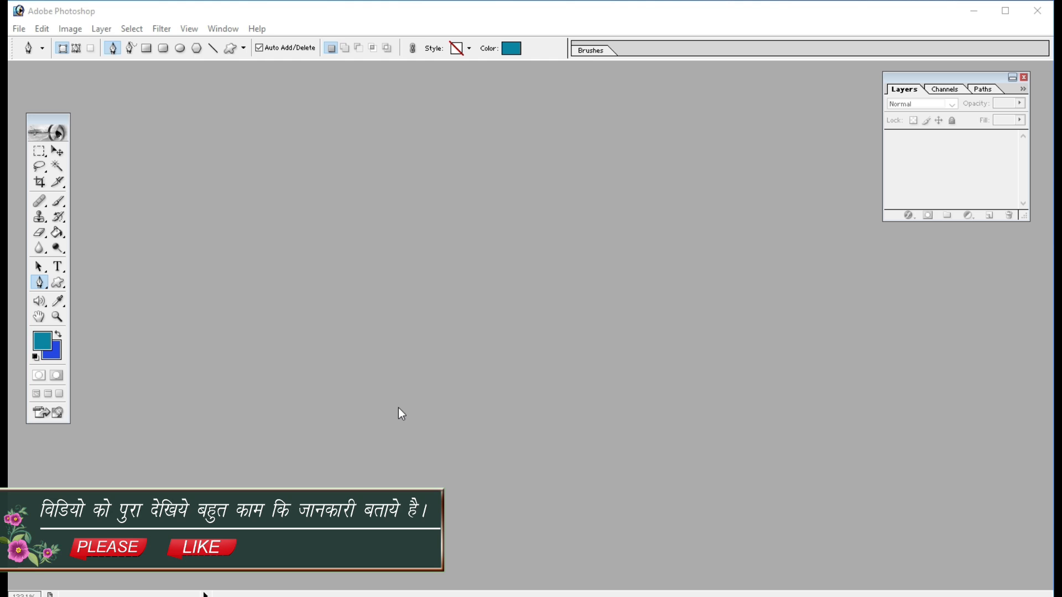
Open the portrait photo 1555 from the Desktop folder
double_click(446, 315)
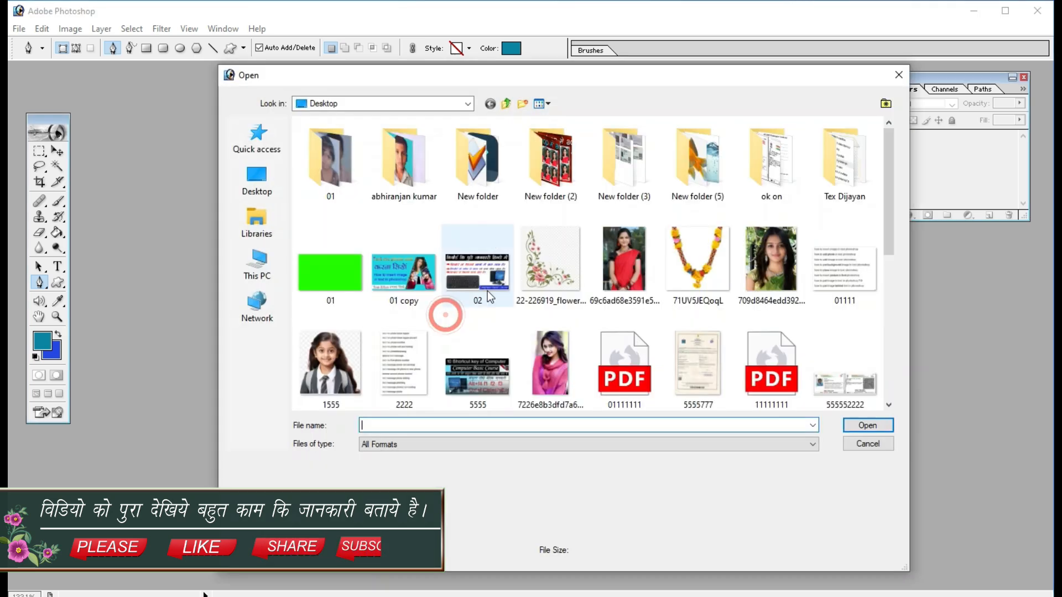
double_click(315, 354)
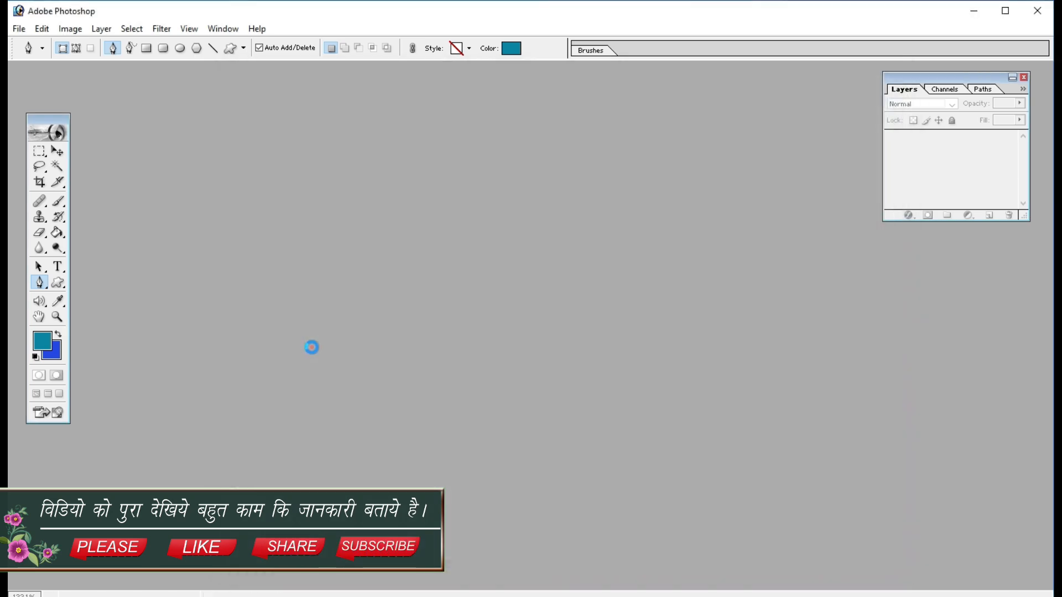
left_click(416, 71)
key("c")
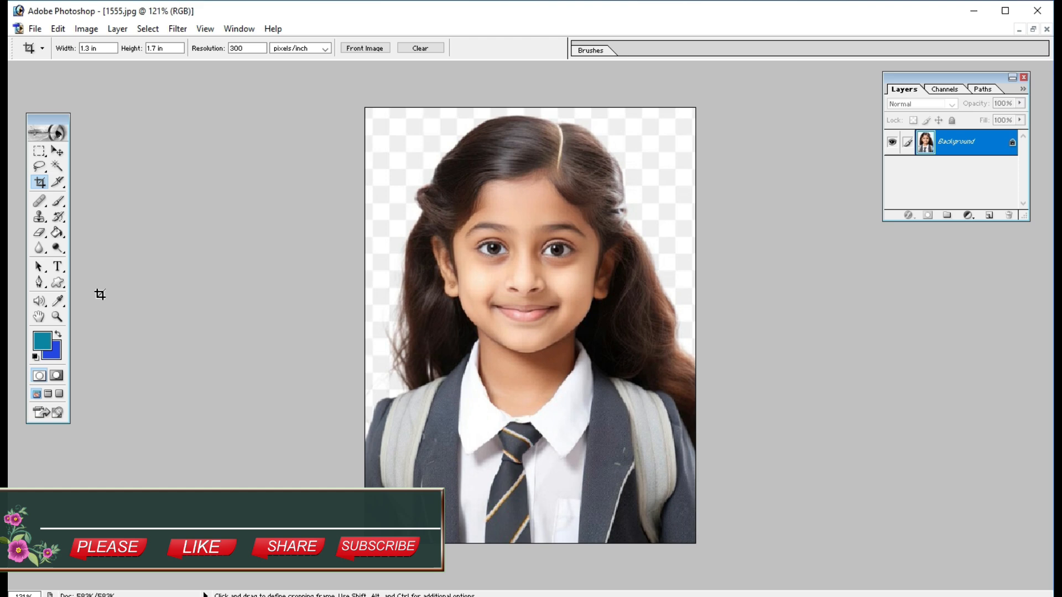
Activate the Pen tool in Paths mode with the option to exclude overlapping path areas
left_click(39, 283)
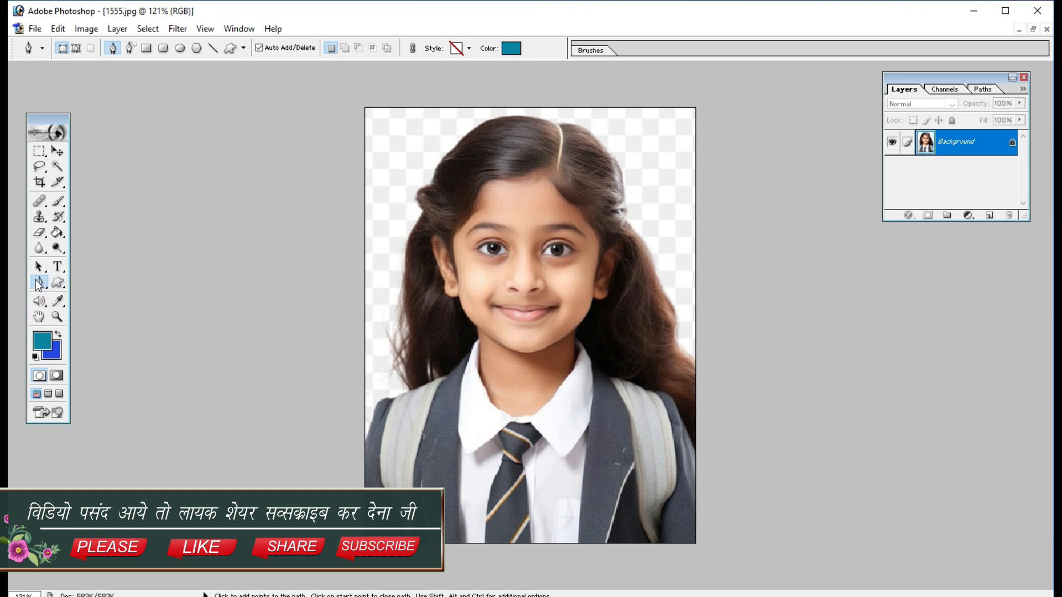
right_click(38, 284)
left_click(65, 281)
left_click(76, 48)
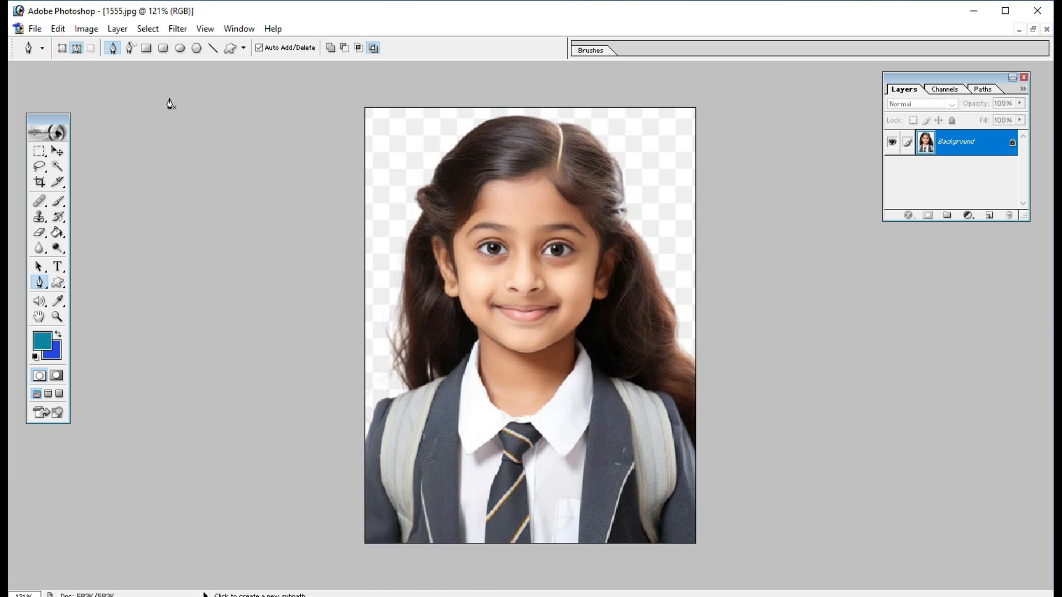
left_click(375, 48)
Trace a path with the Pen tool from the image-left shoulder up along the hair edge to the top of the head
left_click(366, 441)
left_click(370, 429)
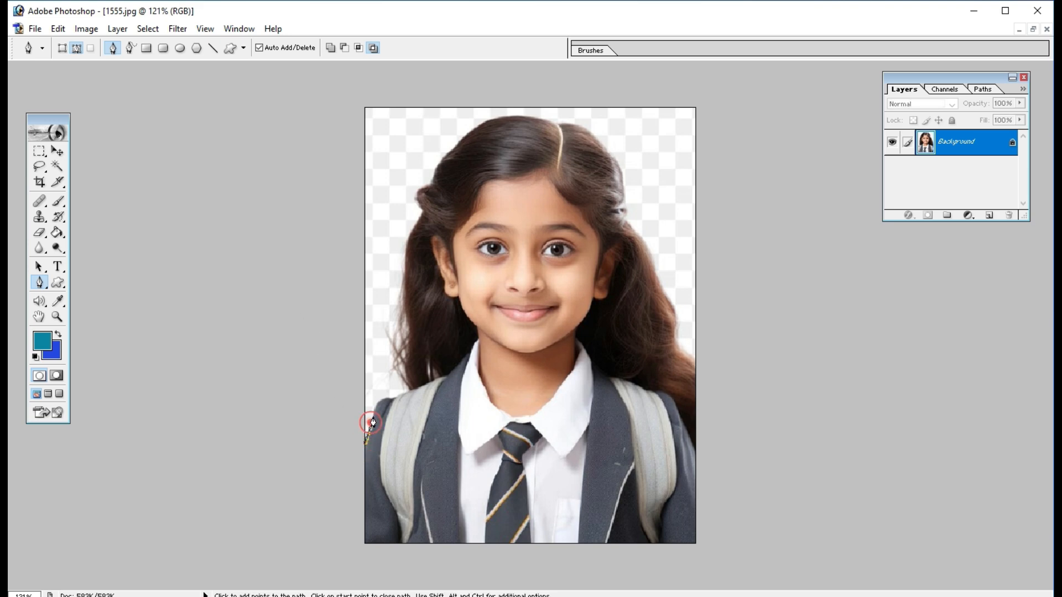
left_click(375, 410)
left_click(391, 400)
left_click(405, 396)
left_click(410, 395)
left_click(411, 388)
left_click(410, 376)
left_click(409, 362)
left_click(410, 340)
left_click(409, 299)
left_click(406, 249)
left_click(415, 218)
left_click(418, 195)
left_click(423, 195)
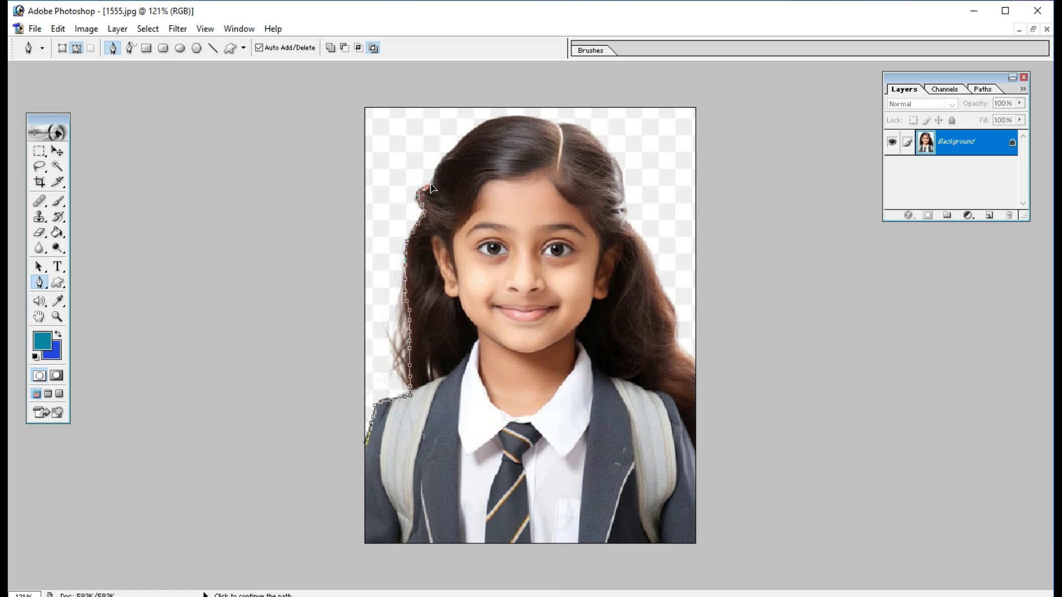
left_click(430, 185)
left_click(438, 174)
left_click(447, 162)
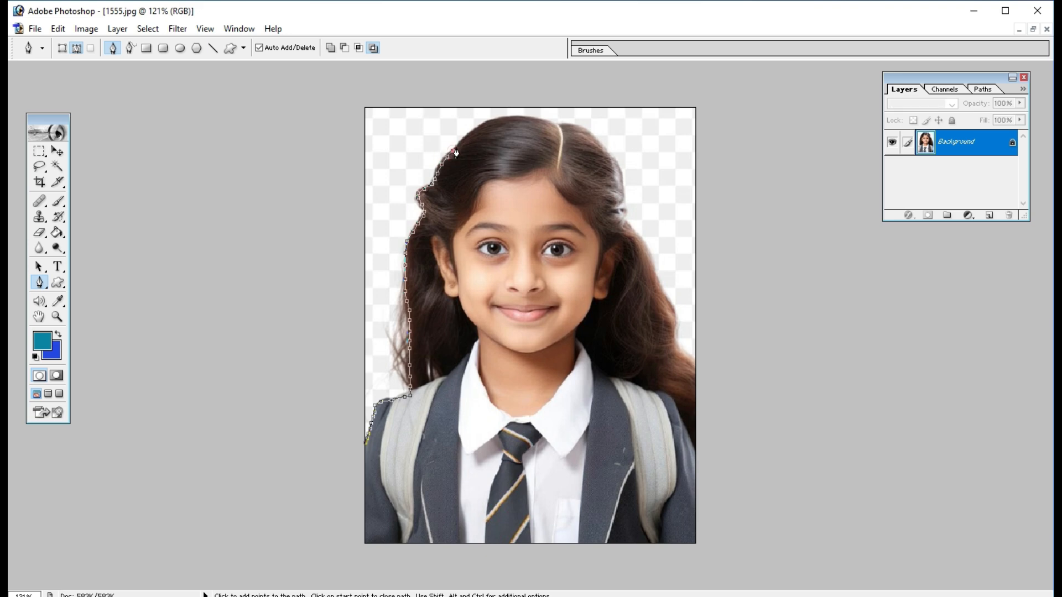
left_click(455, 149)
left_click(464, 138)
left_click(474, 130)
left_click(482, 125)
left_click(492, 120)
Close the path around the image-left backdrop with corner points outside the photo, ending at the shoulder starting point
left_click(493, 90)
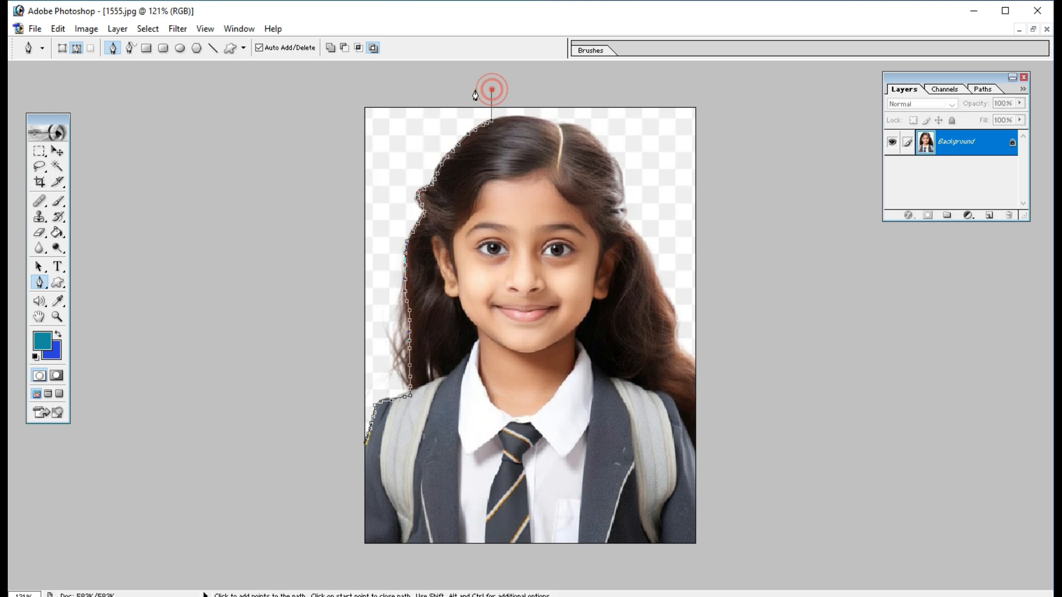
left_click(348, 96)
left_click(319, 459)
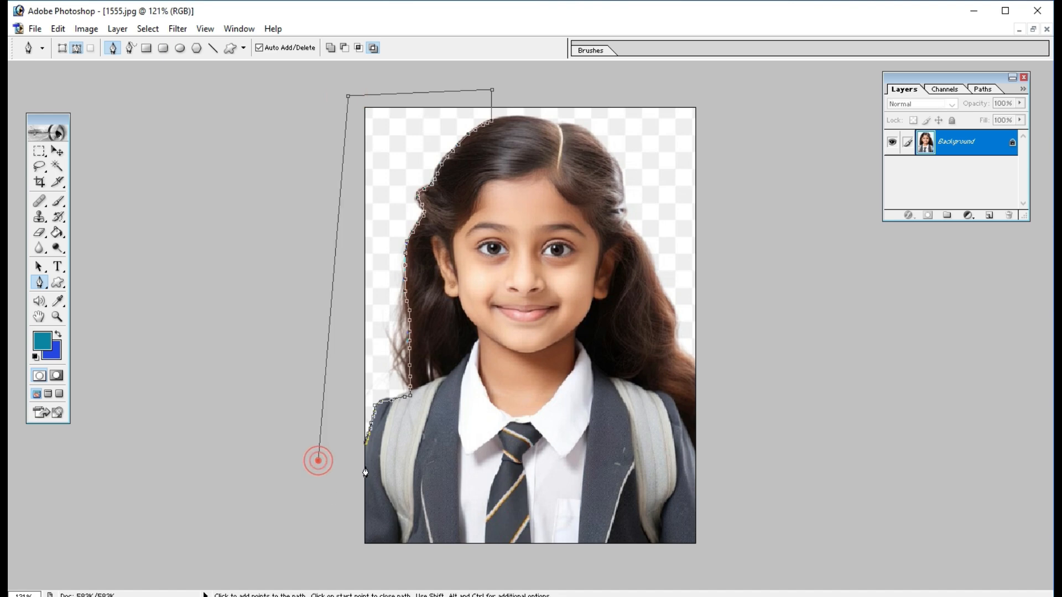
left_click(365, 443)
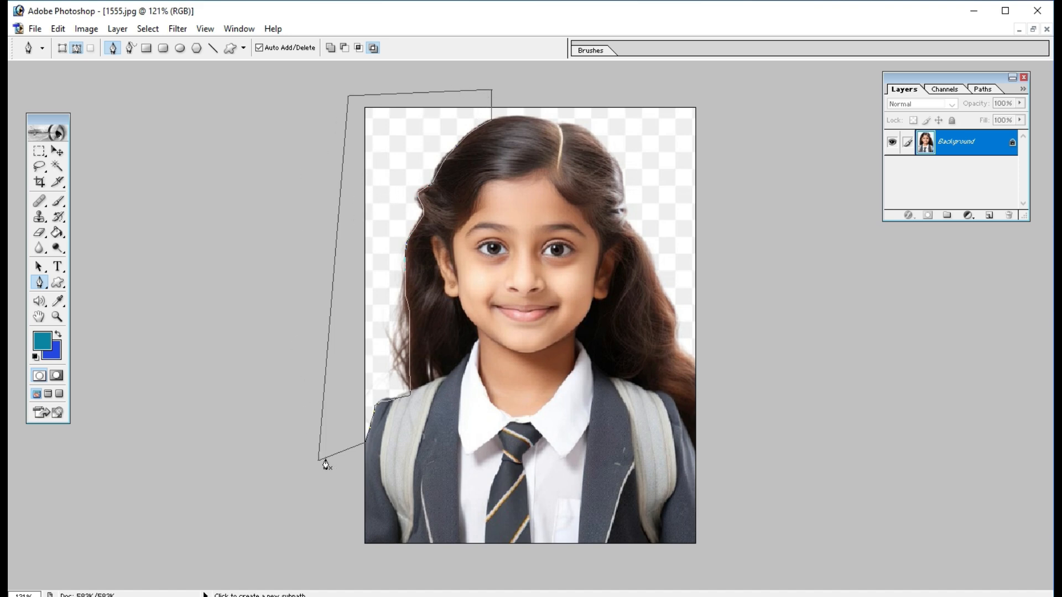
Convert the closed path into a new anti-aliased selection
right_click(381, 166)
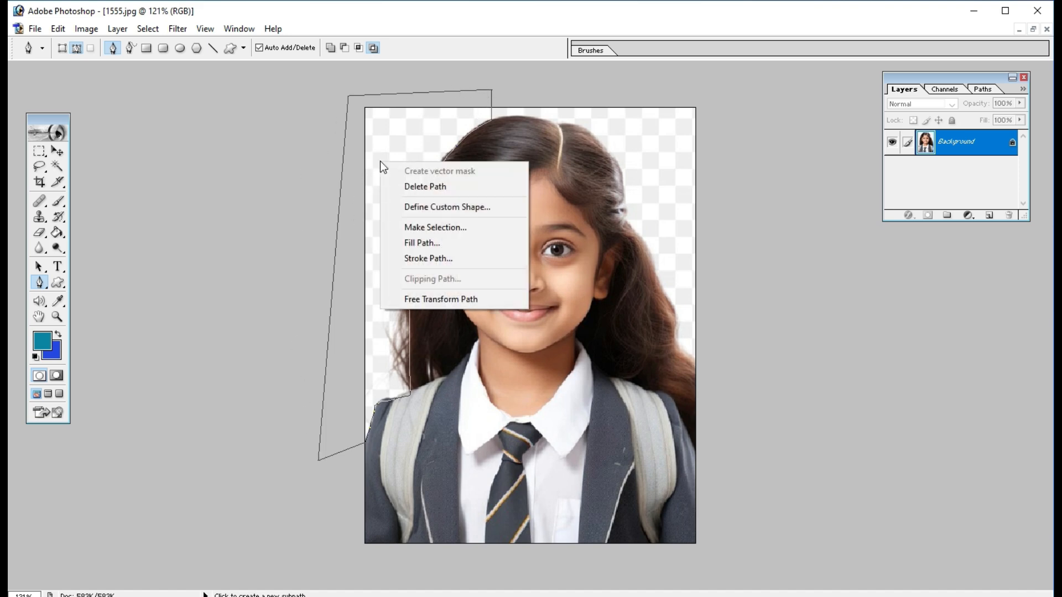
left_click(419, 228)
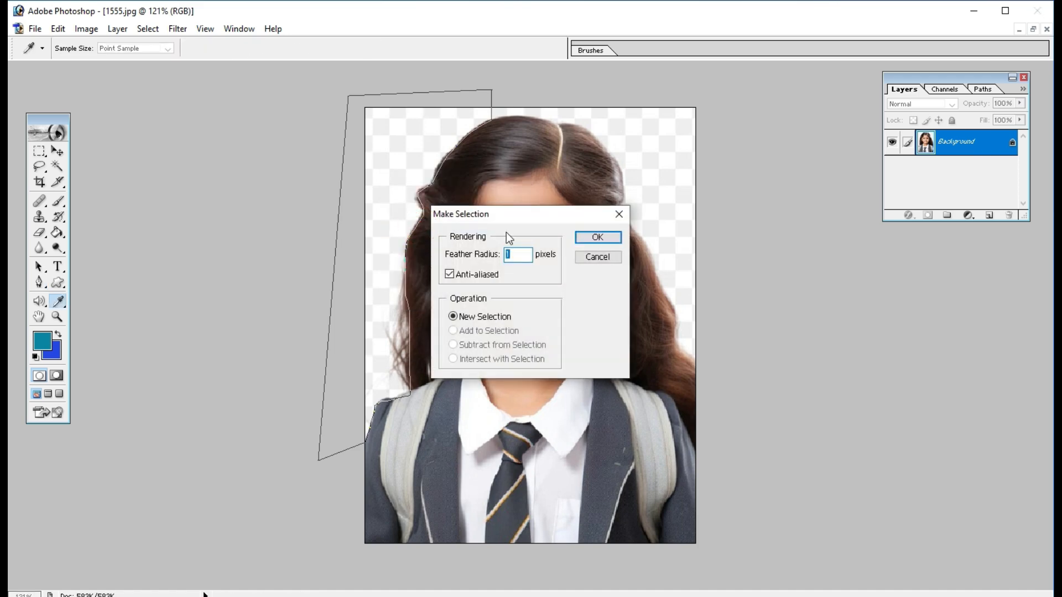
left_click_drag(505, 219, 496, 223)
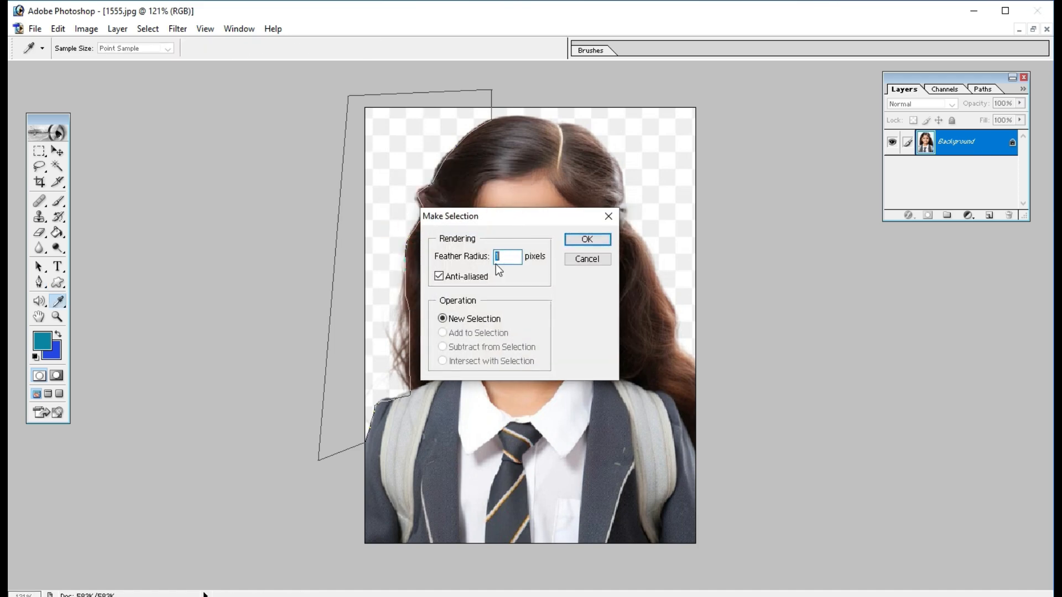
left_click(570, 244)
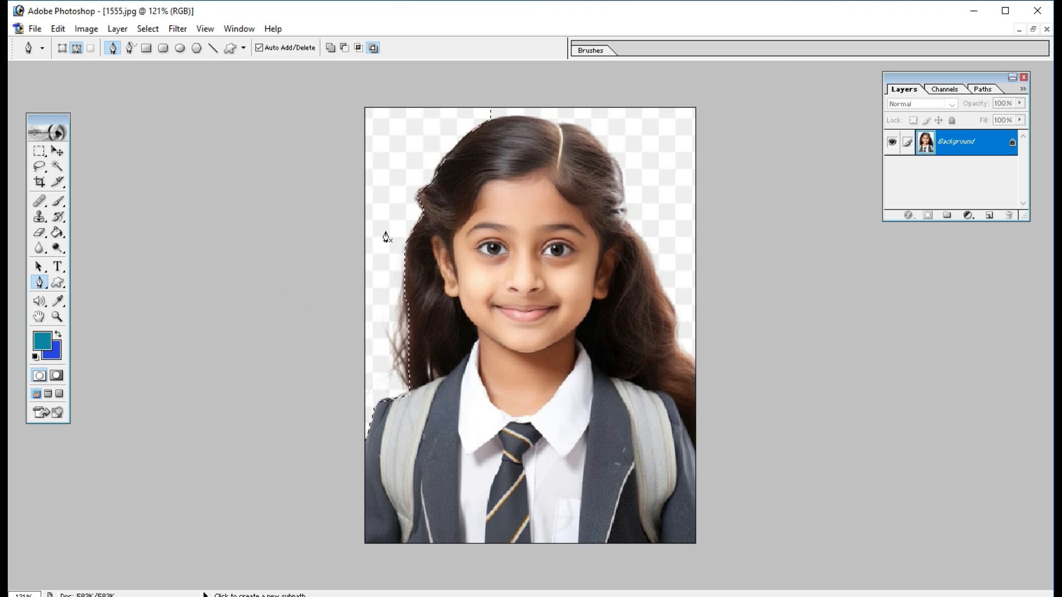
Set the background color to pink F21860
left_click(54, 354)
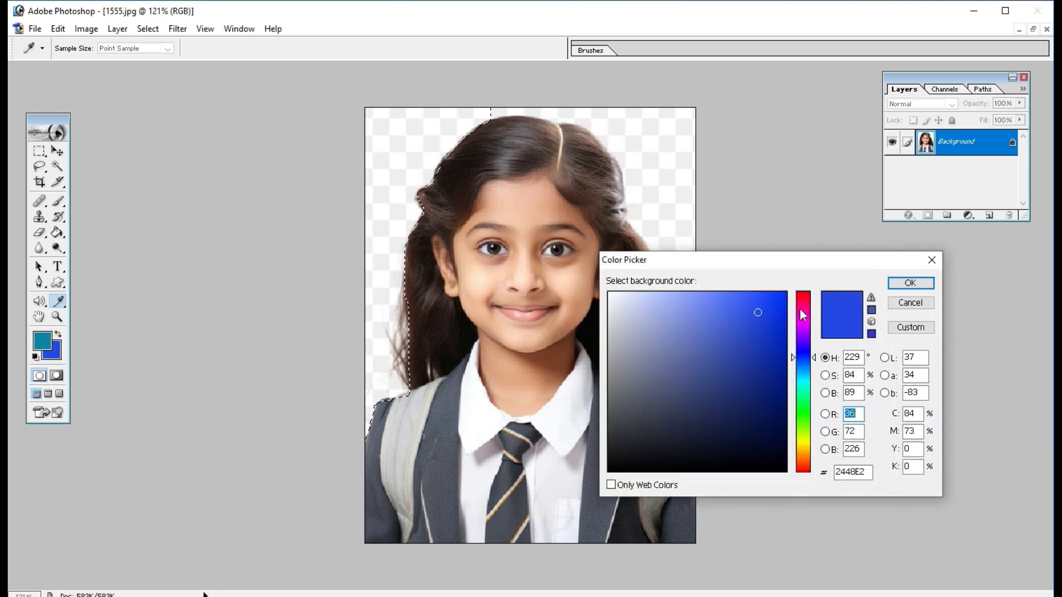
left_click_drag(802, 313, 802, 302)
left_click(768, 302)
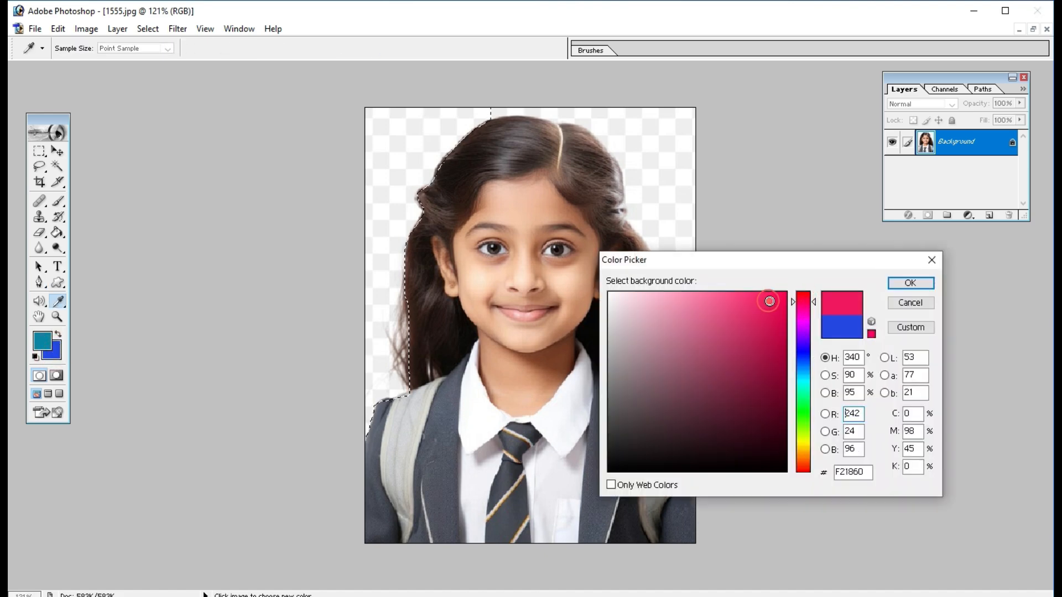
left_click(910, 283)
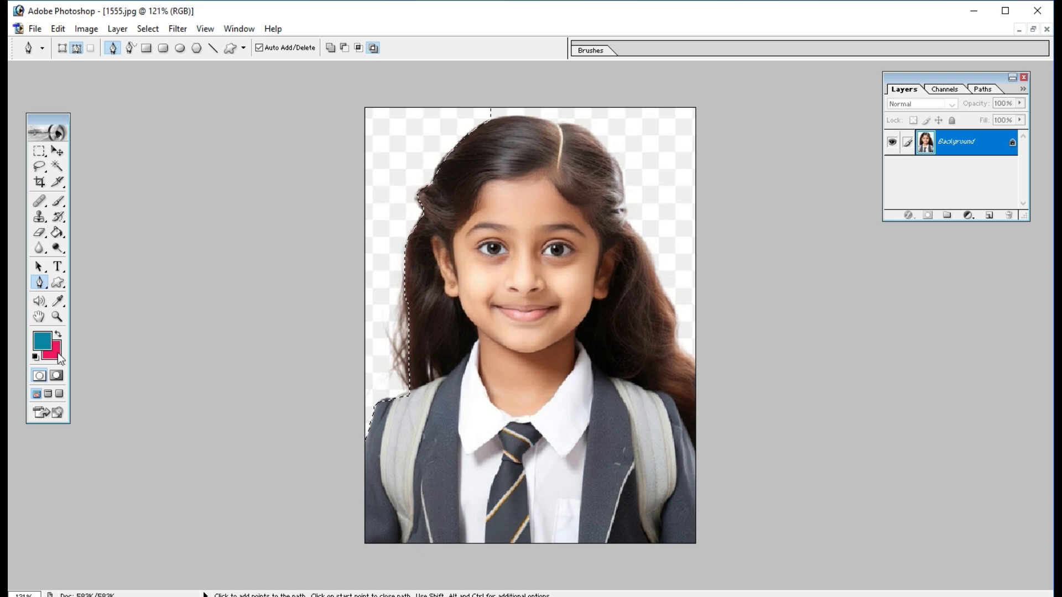
Try filling the selected backdrop with the background color by deleting and by cutting its contents, undoing each attempt
key("Delete")
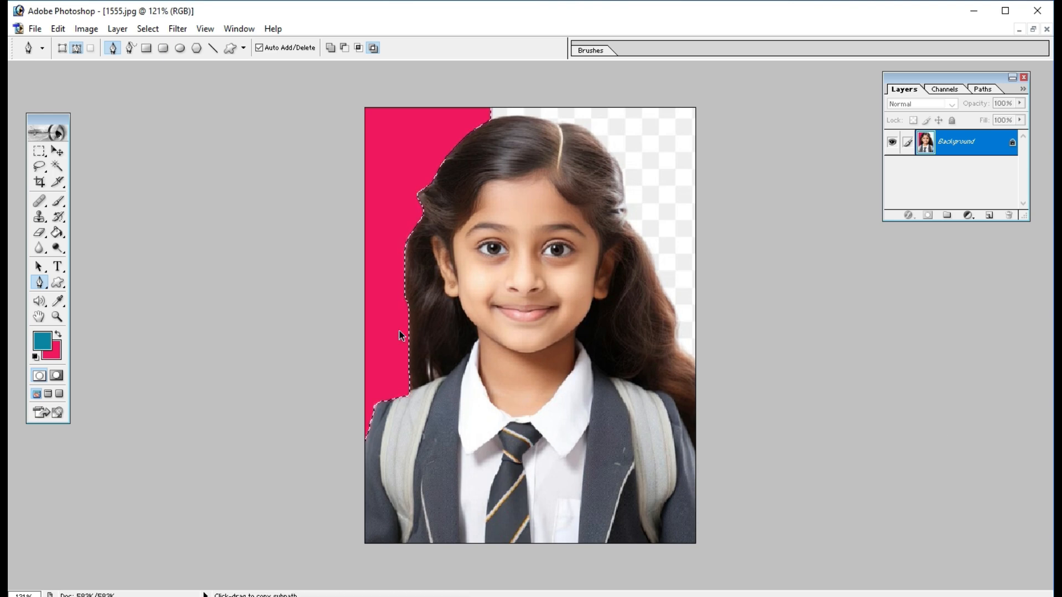
key("ctrl+alt+z")
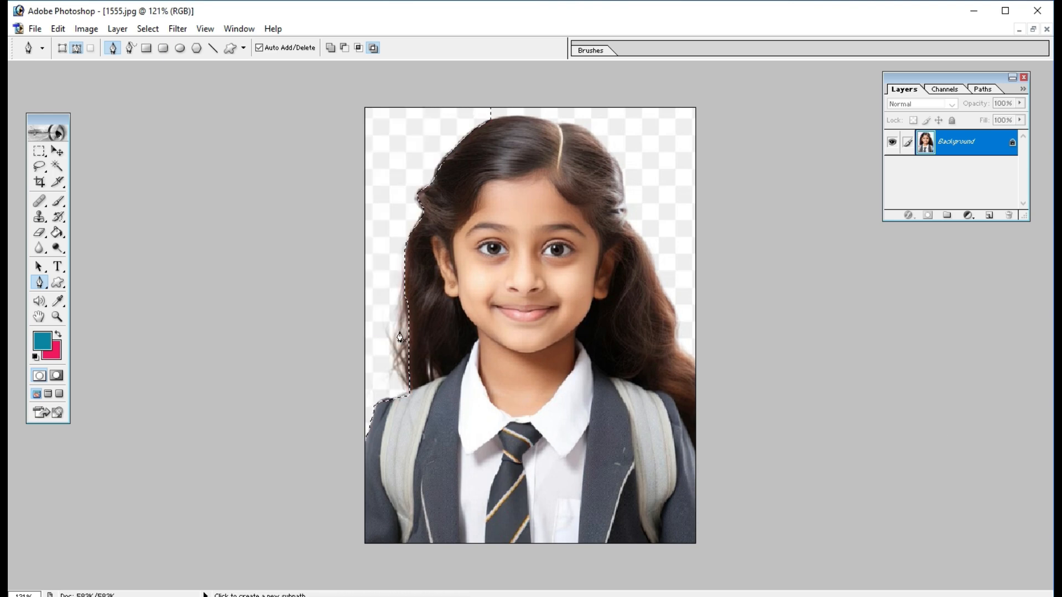
key("ctrl+x")
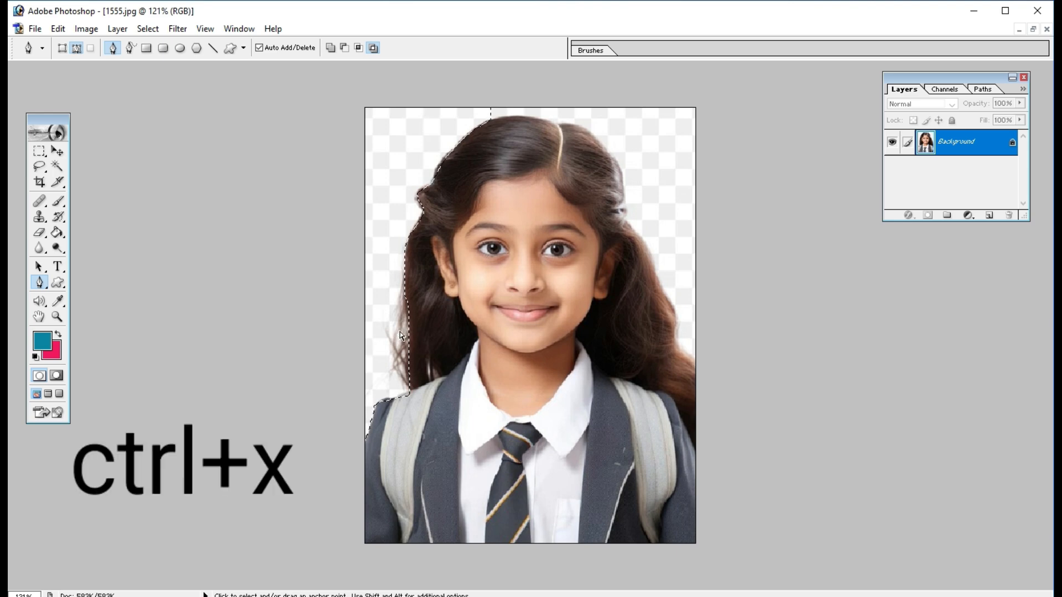
key("ctrl+x")
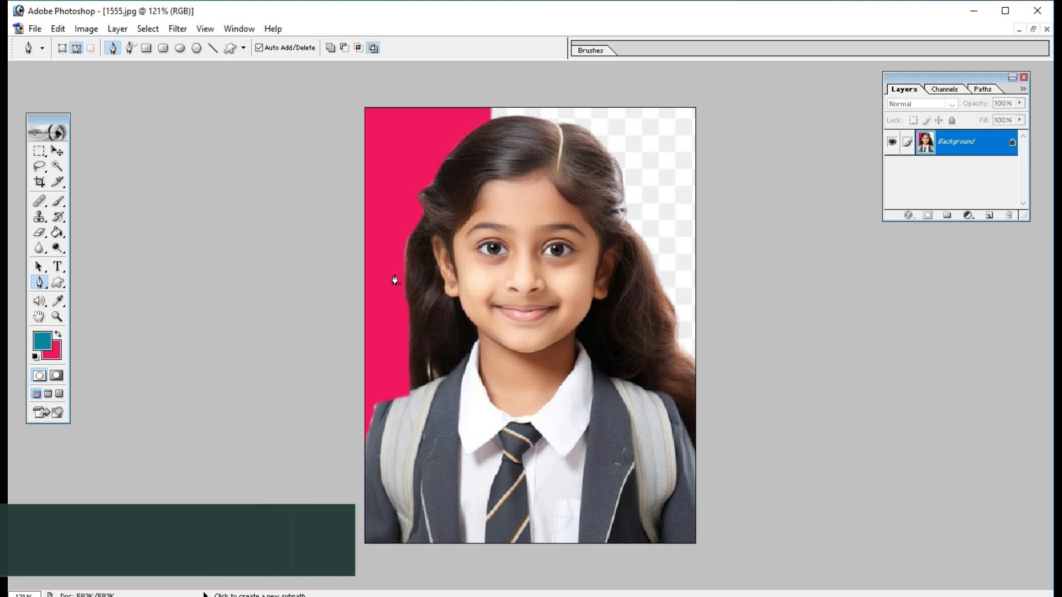
key("ctrl+z")
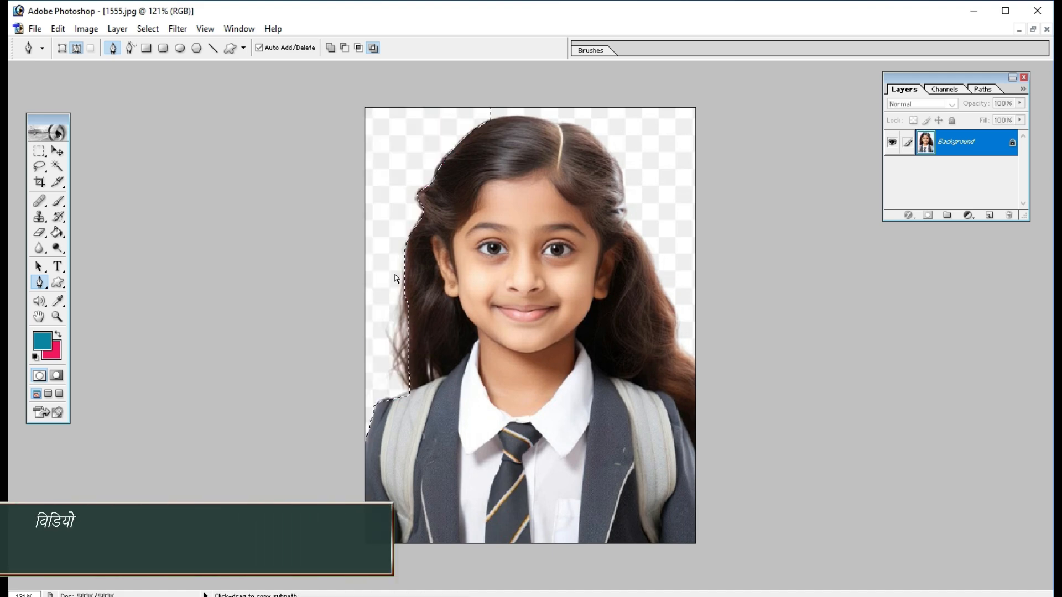
Activate the Brush tool and set the foreground color to green 0DE13F
left_click(60, 202)
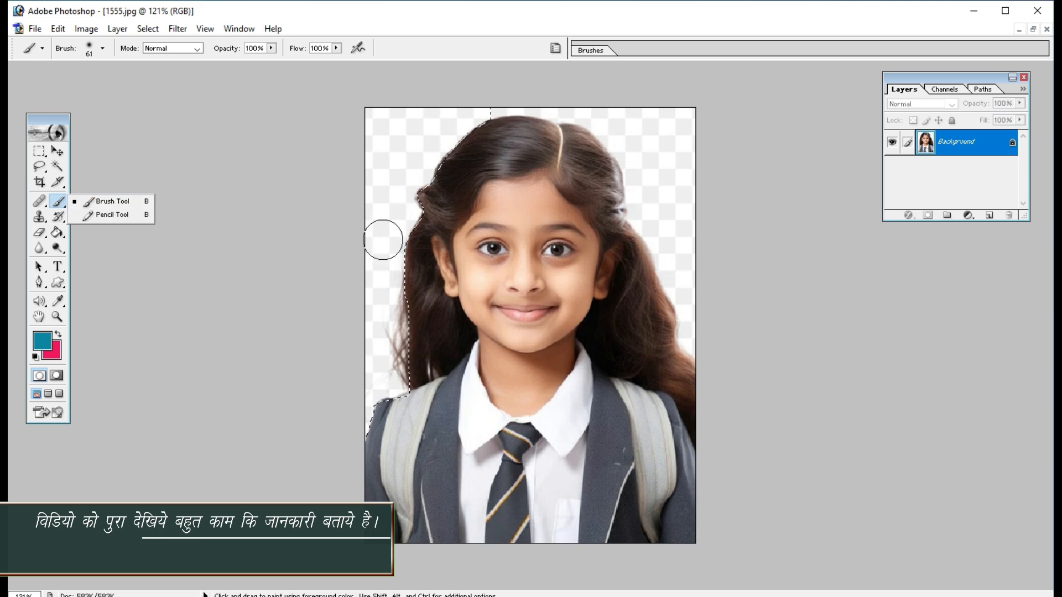
left_click(42, 344)
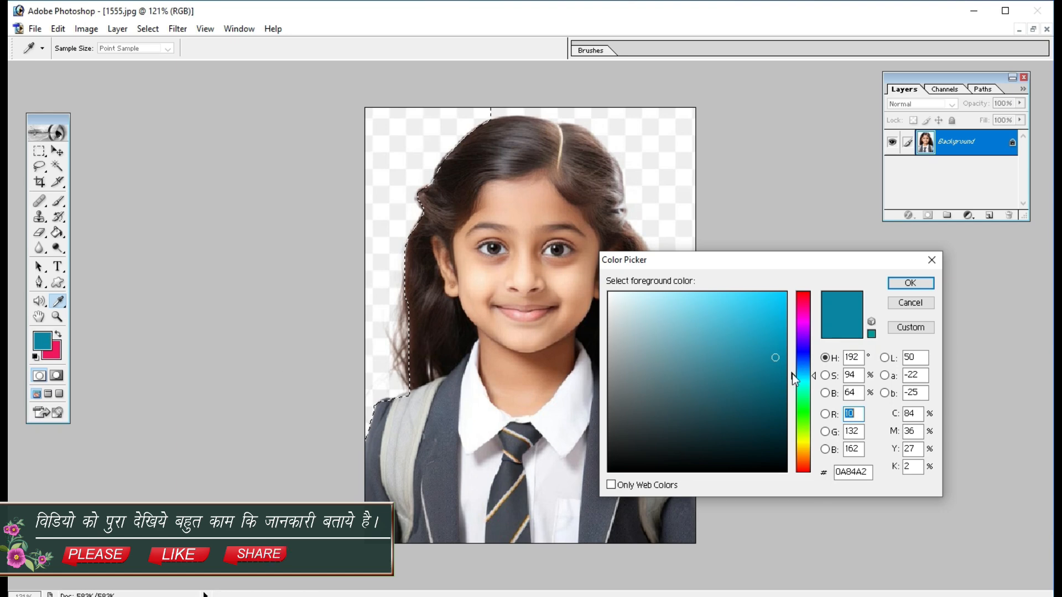
left_click(802, 405)
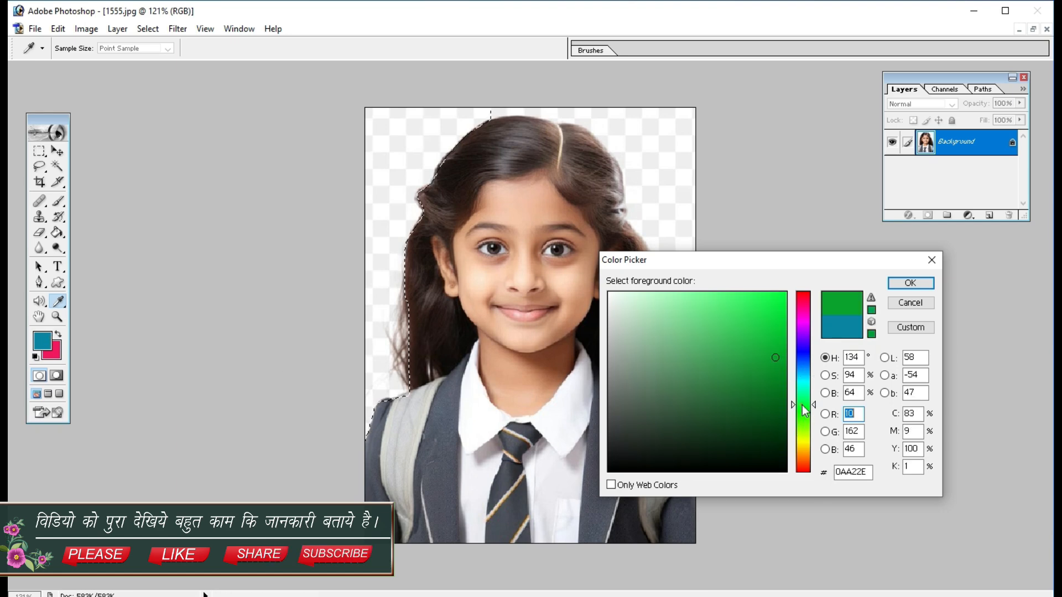
left_click(776, 313)
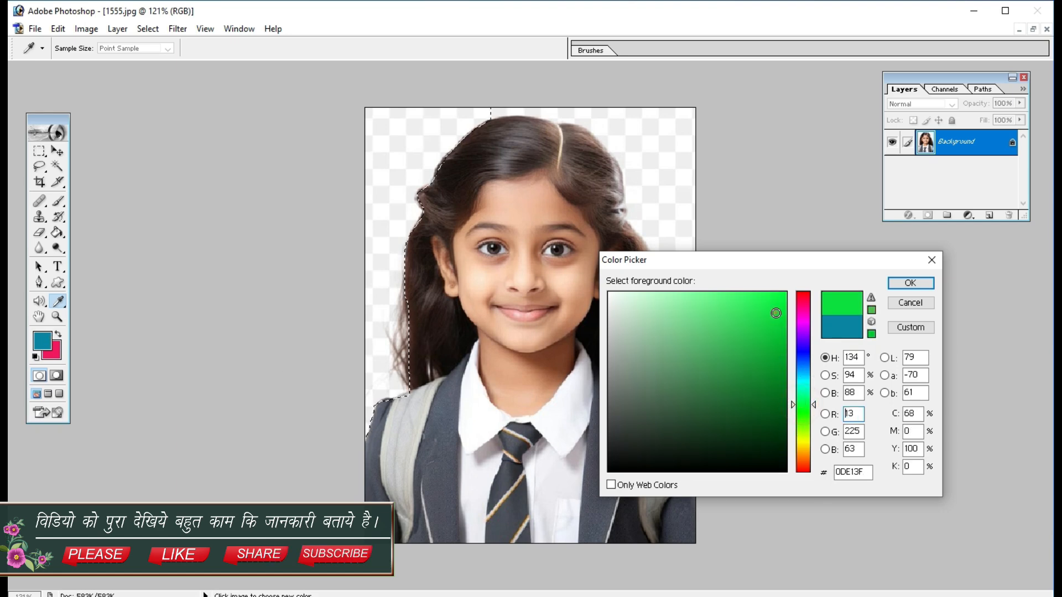
left_click(910, 283)
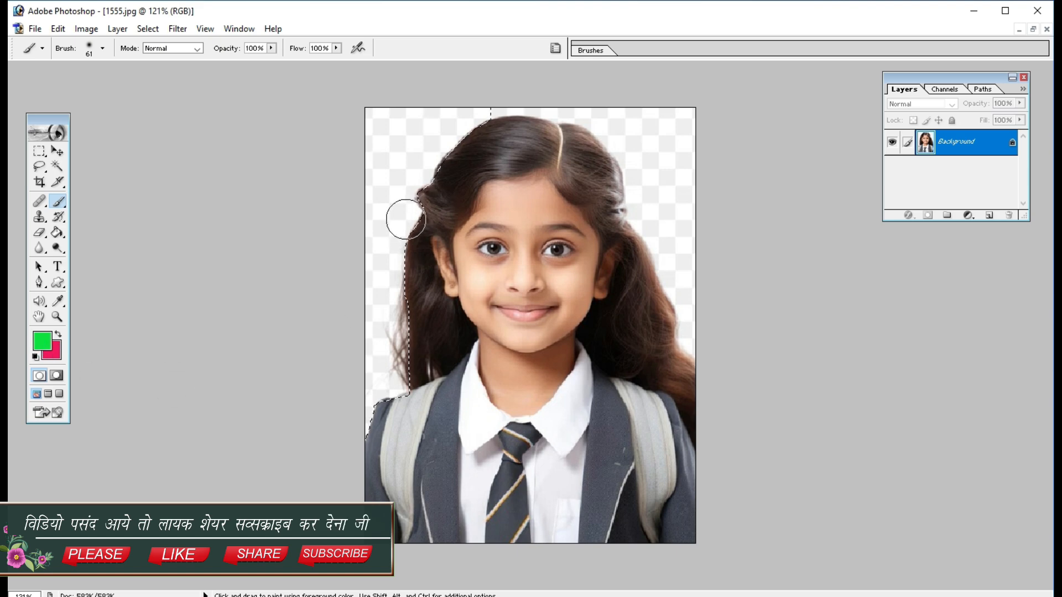
Choose the soft 9 px brush preset and enlarge its master diameter to 97 px
left_click(103, 48)
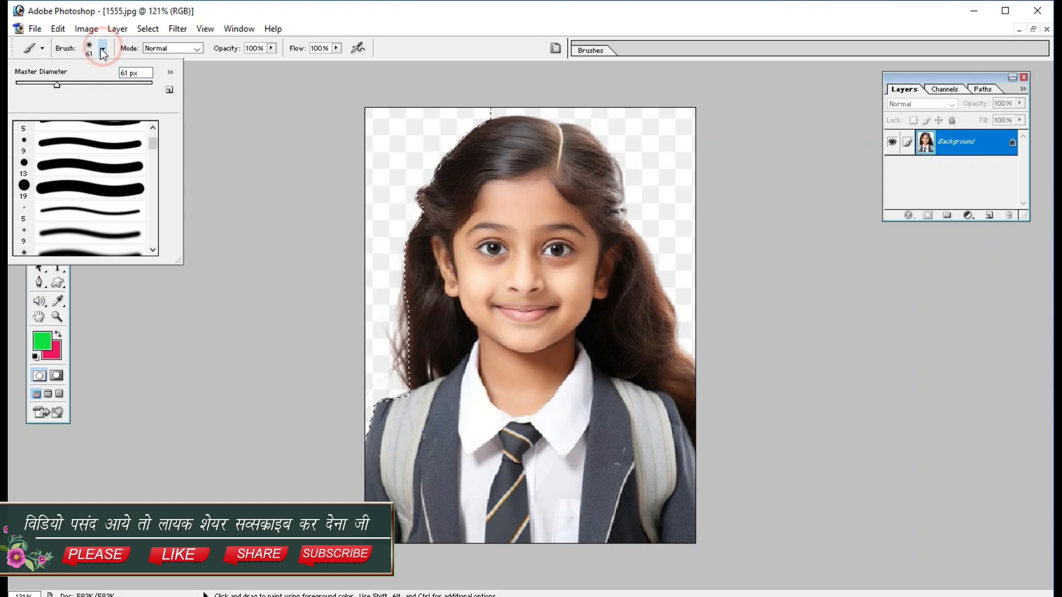
left_click(61, 237)
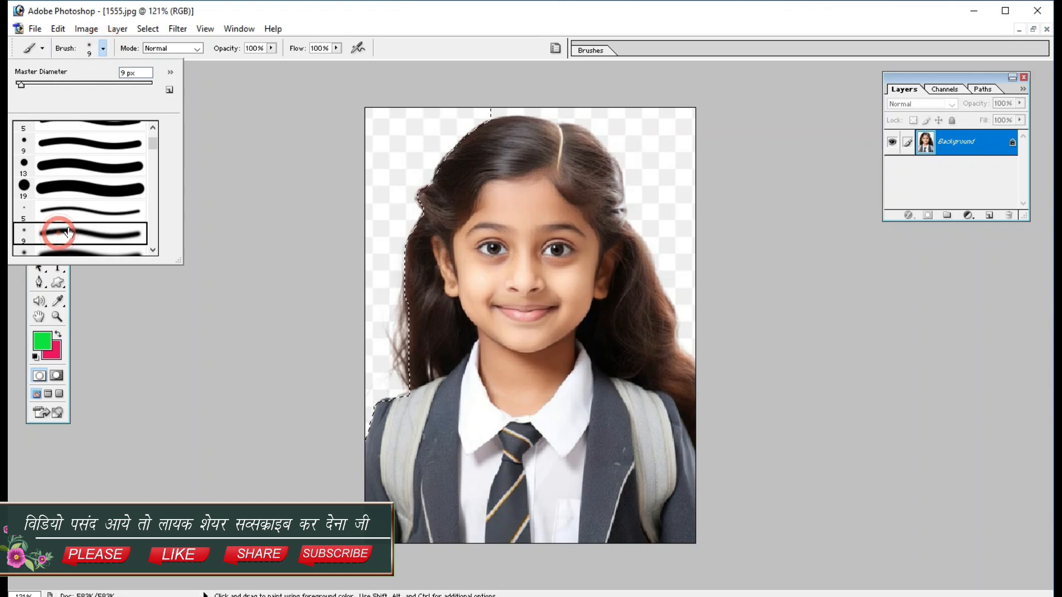
left_click(84, 88)
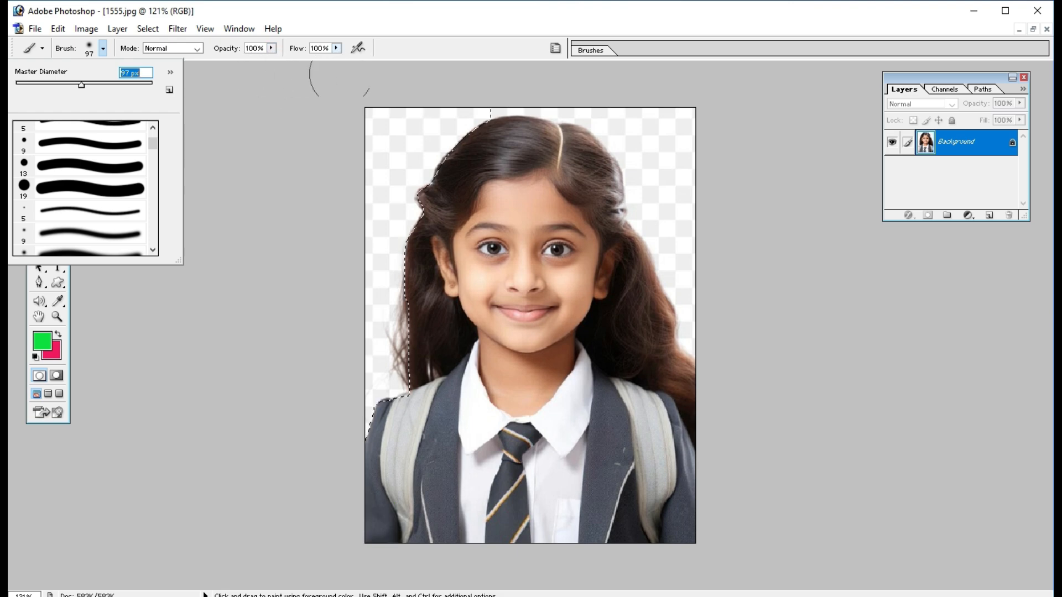
Try painting the selected backdrop green with the brush, and undo the painting together with the selection and path
mouse_move(472, 124)
left_mouse_down()
mouse_move(379, 122)
mouse_move(345, 144)
mouse_move(396, 116)
mouse_move(365, 252)
mouse_move(396, 255)
mouse_move(372, 381)
left_mouse_up()
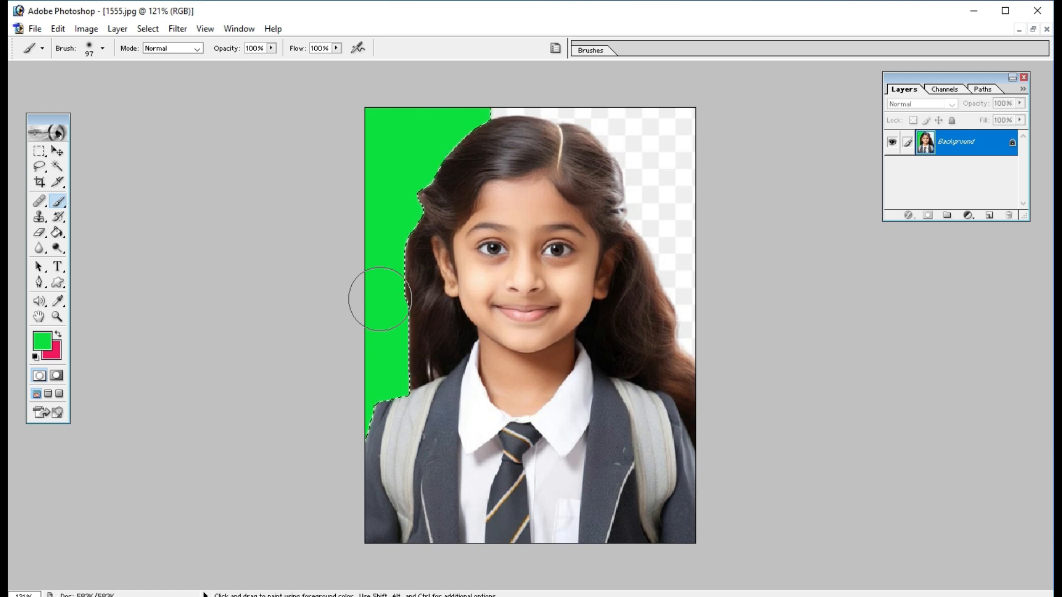
key("v")
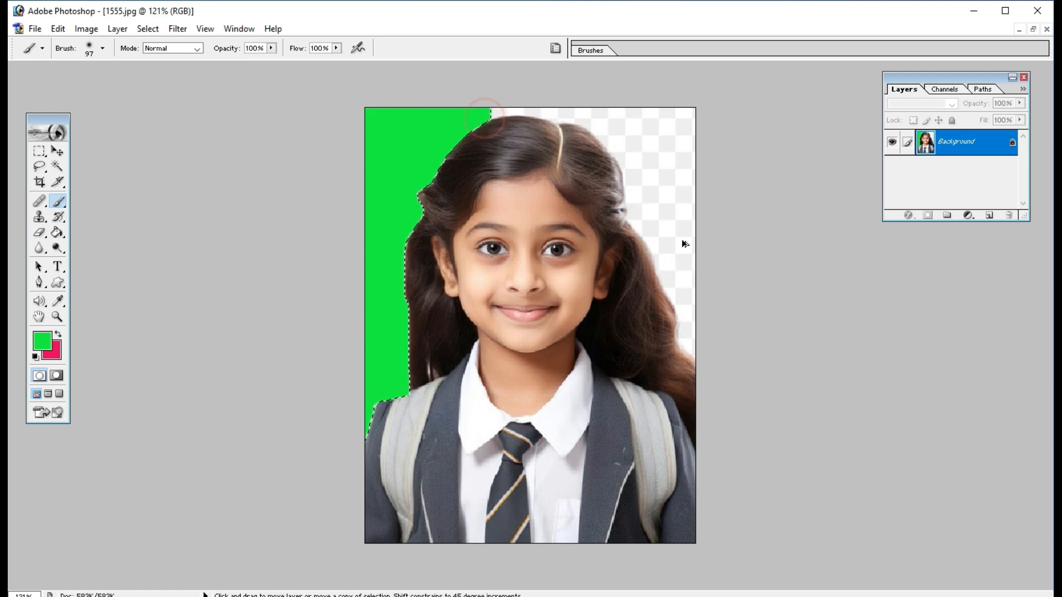
key("ctrl+z")
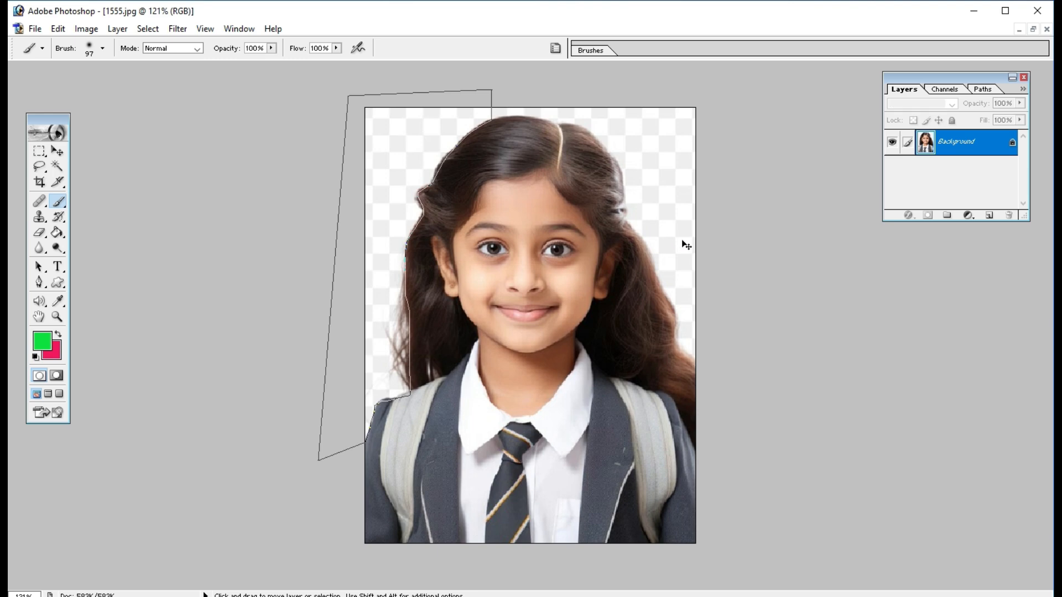
key("ctrl+d")
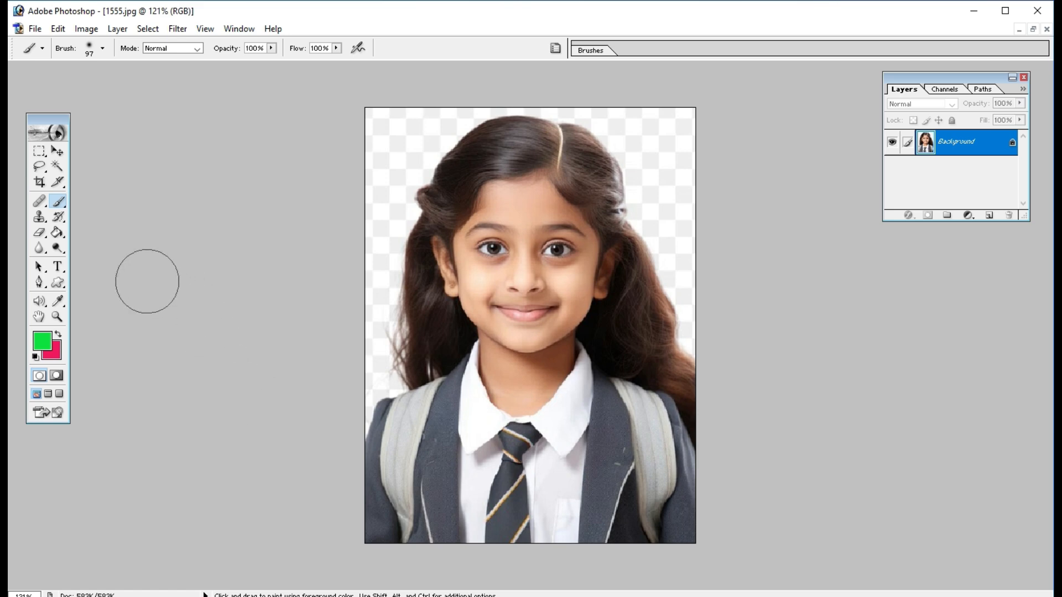
Start a Pen tool path at the photo's left edge and trace the left shoulder up to the hair, turning the curved point into a corner
left_click(39, 283)
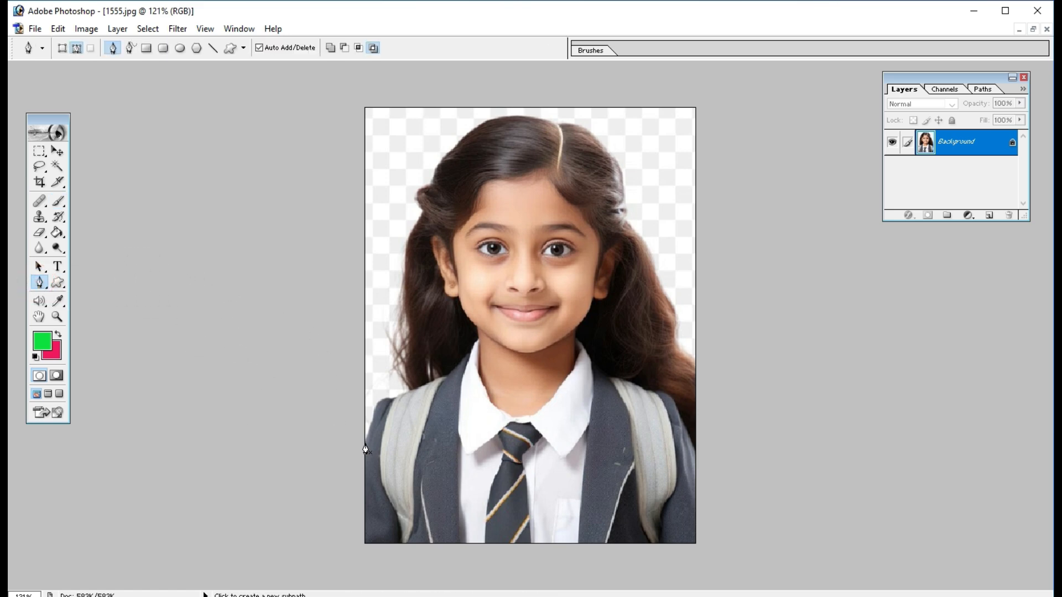
key("ctrl+plus")
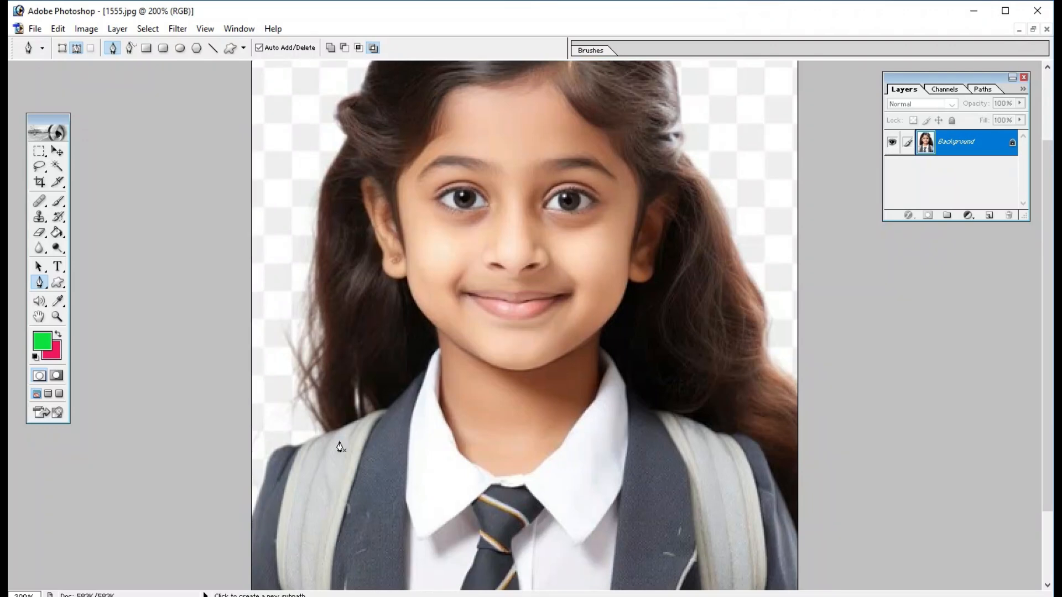
scroll(335, 444, "down", 1)
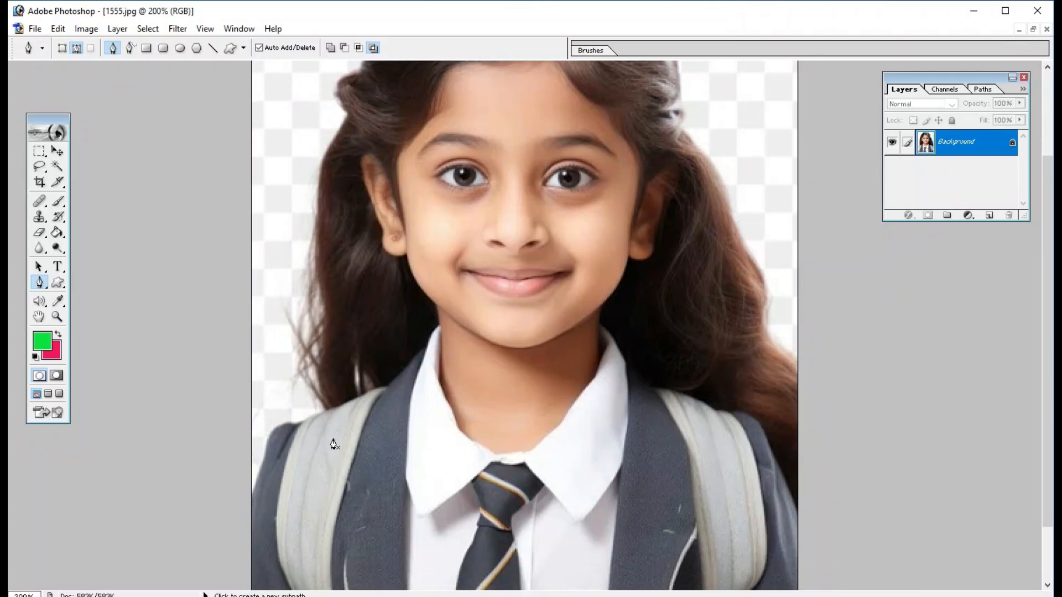
left_click(252, 494)
left_click(267, 457)
left_click(299, 426)
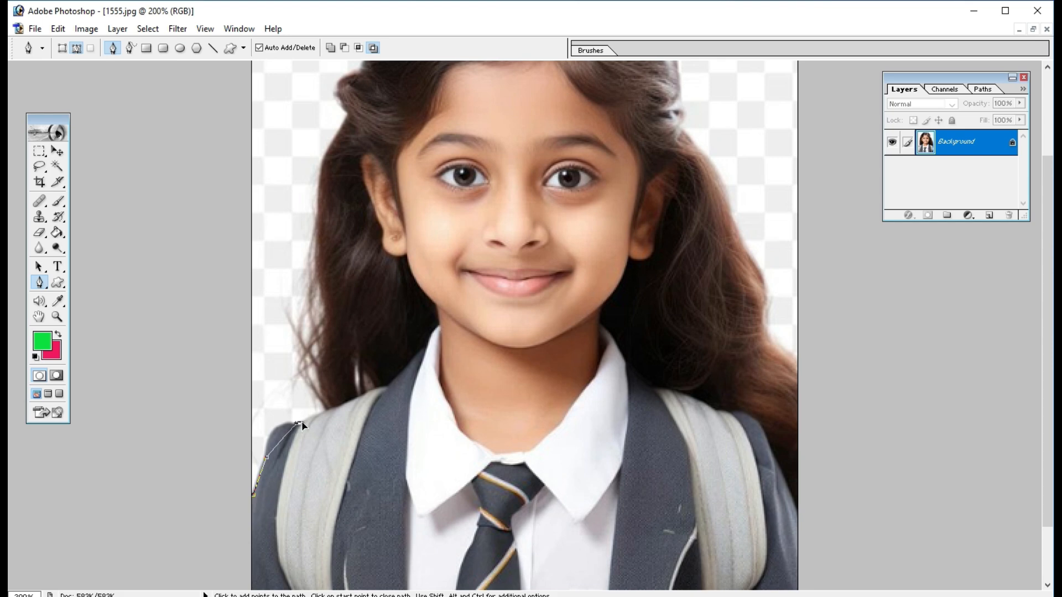
left_click_drag(302, 425, 331, 427)
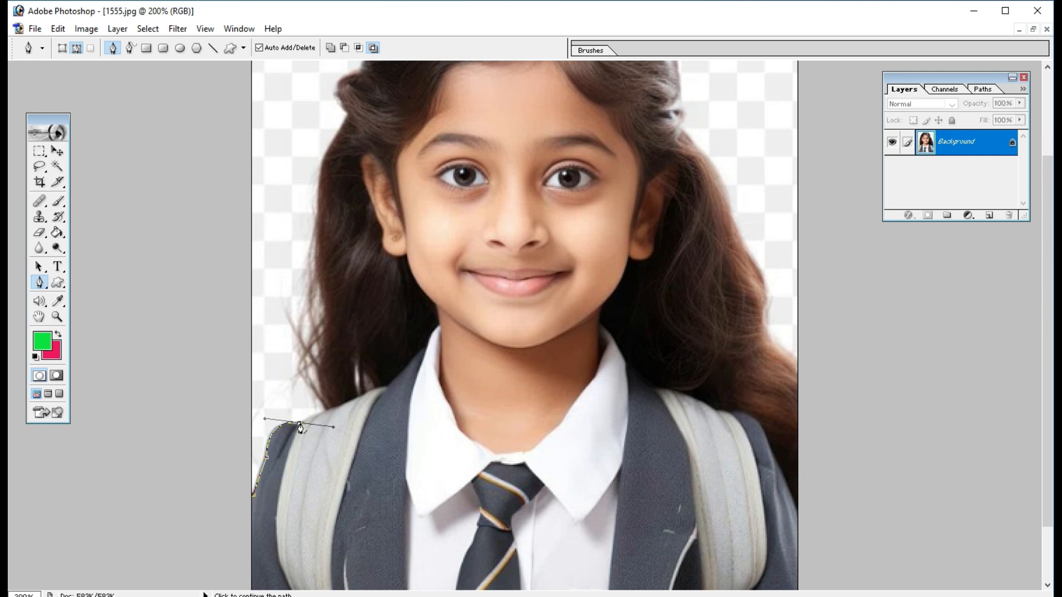
key("alt")
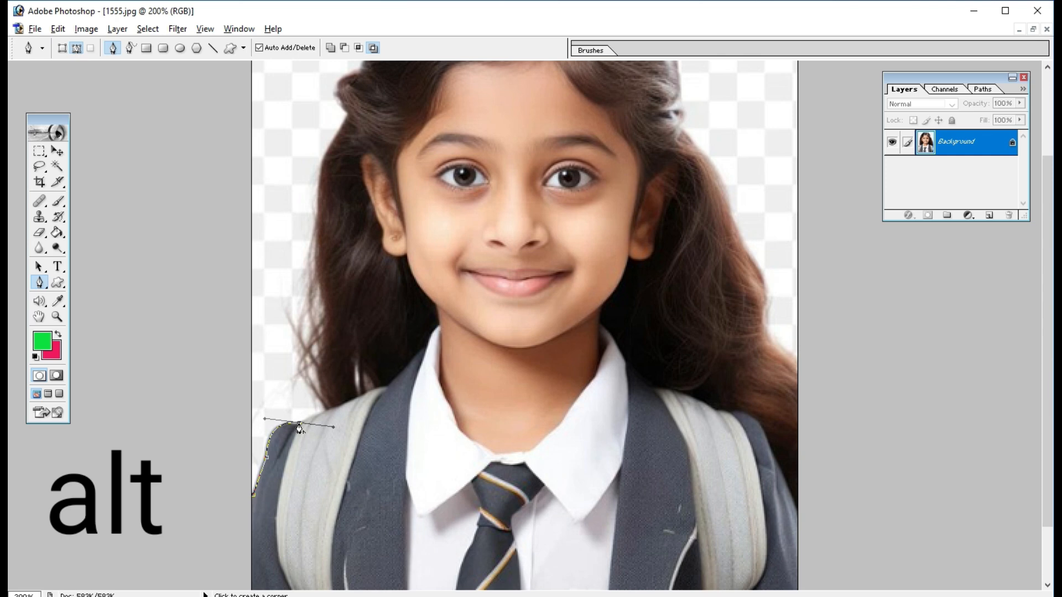
left_click(299, 425, "alt")
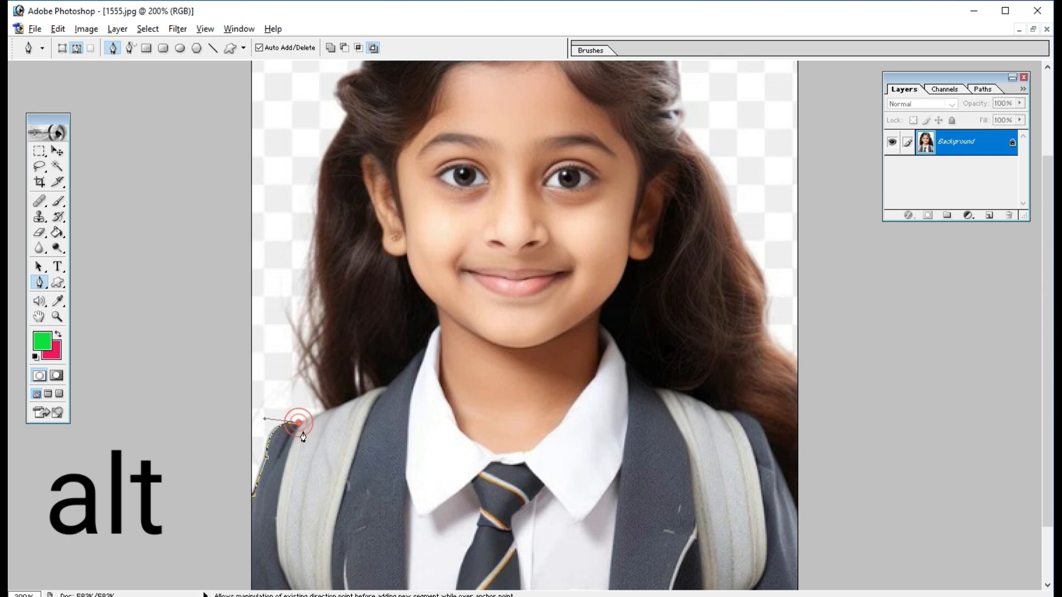
left_click(330, 411)
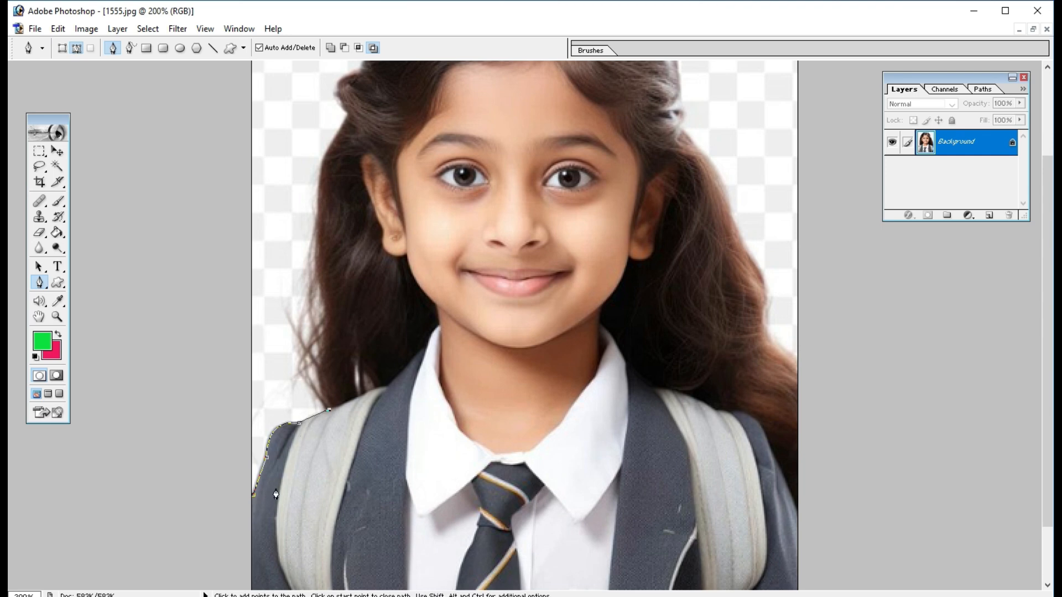
Continue the path up the outer edge of the hair on the left side to just below the hair twist, using curved segments with corner points
scroll(353, 453, "up", 2)
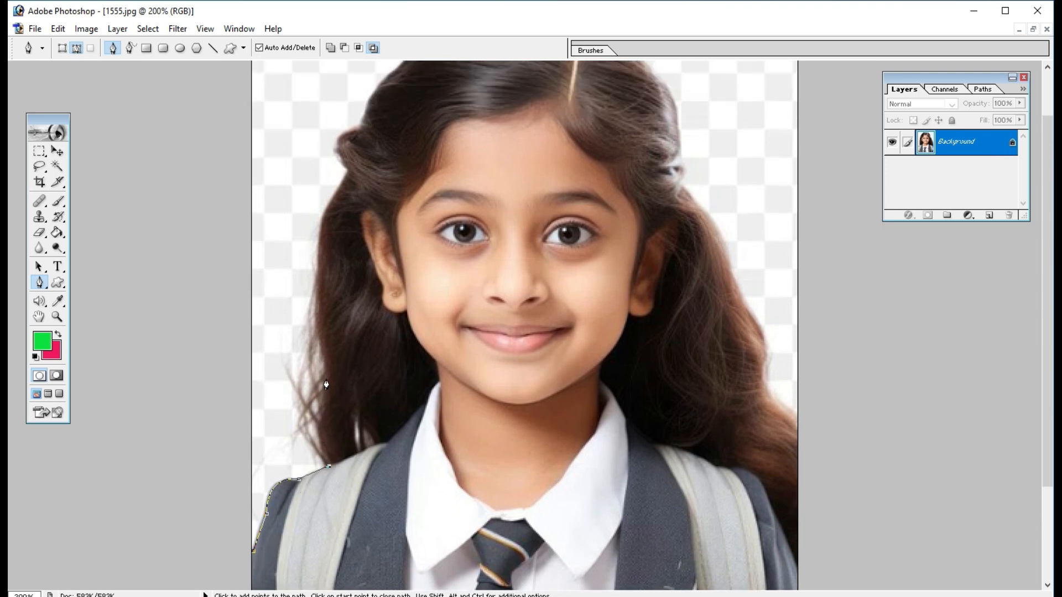
left_click_drag(326, 381, 339, 364)
key("alt")
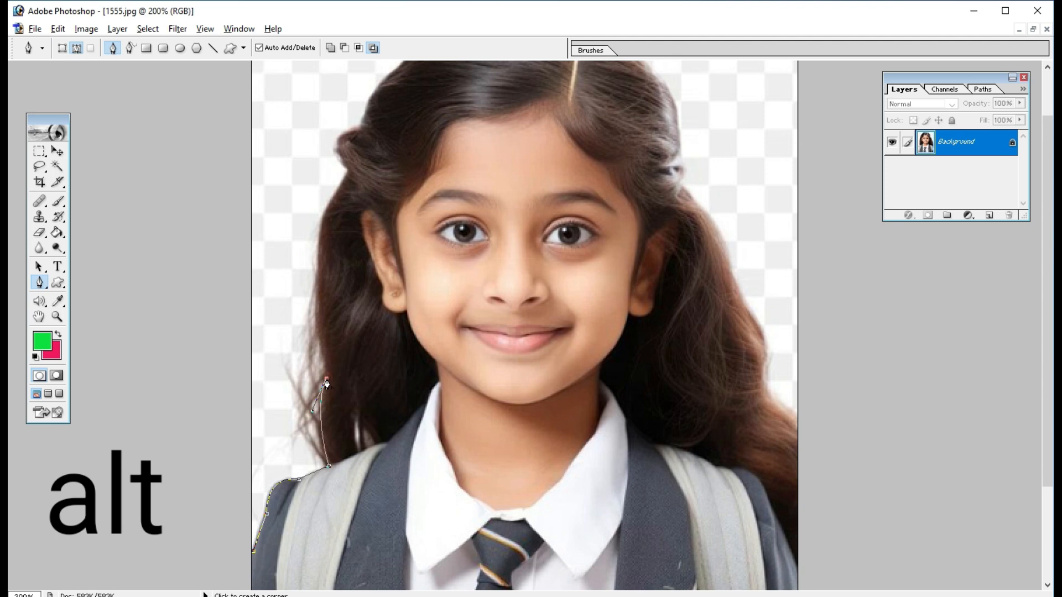
left_click(326, 381)
scroll(358, 407, "up", 2)
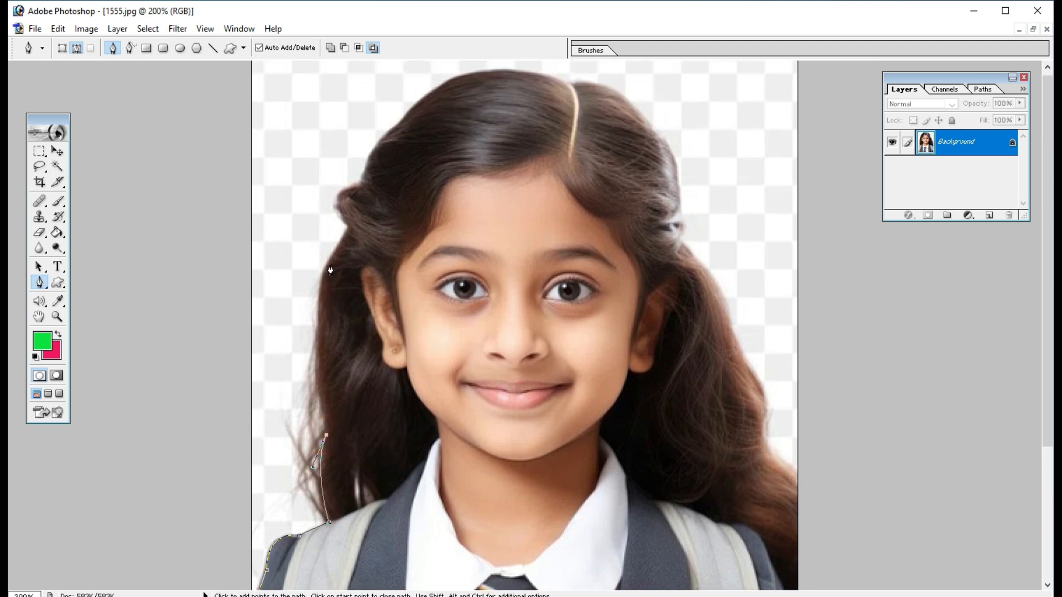
left_click_drag(333, 261, 364, 198)
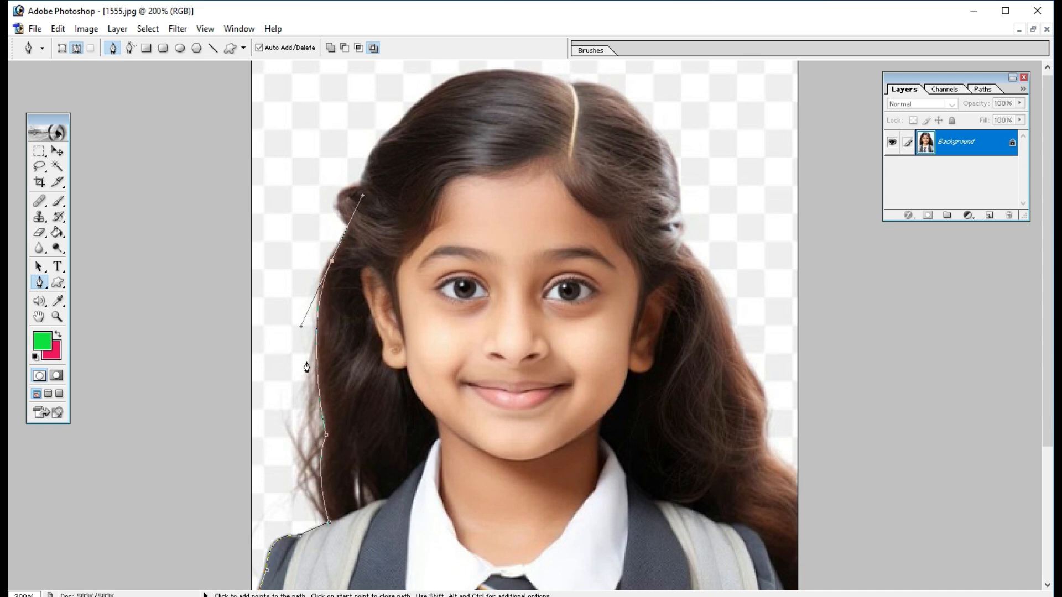
key("alt")
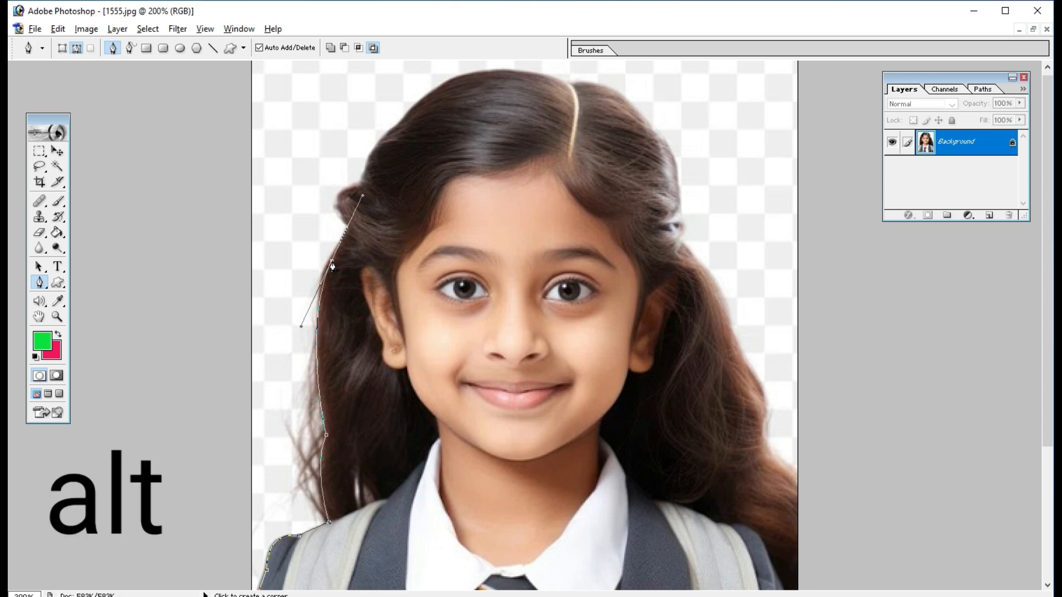
left_click(332, 261, "alt")
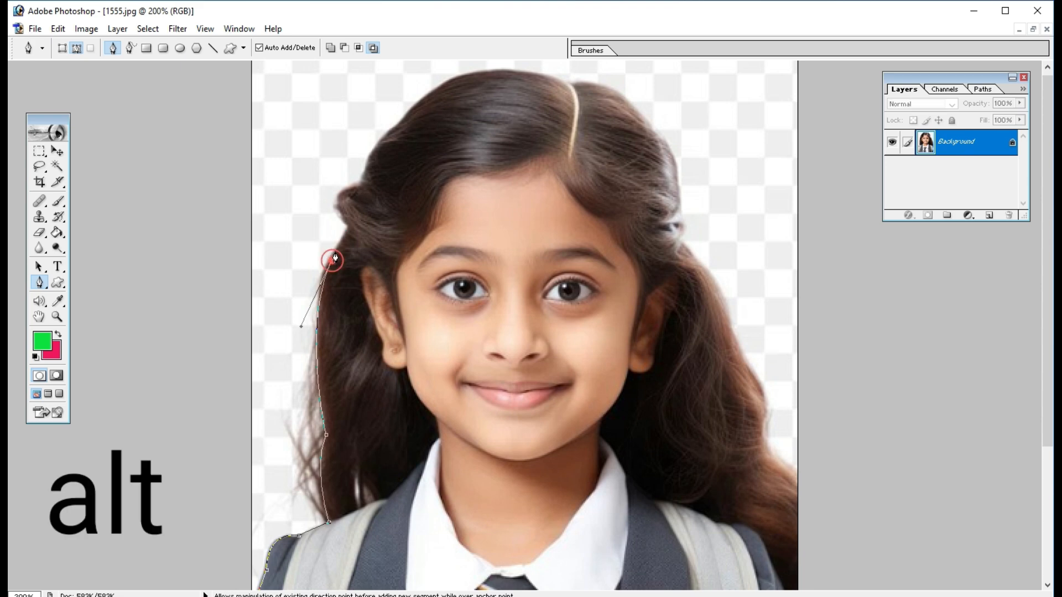
left_click(347, 229)
Extend the path past the left hair twist and over the top of the head to the hair parting, ending in a corner point
scroll(352, 271, "up", 1)
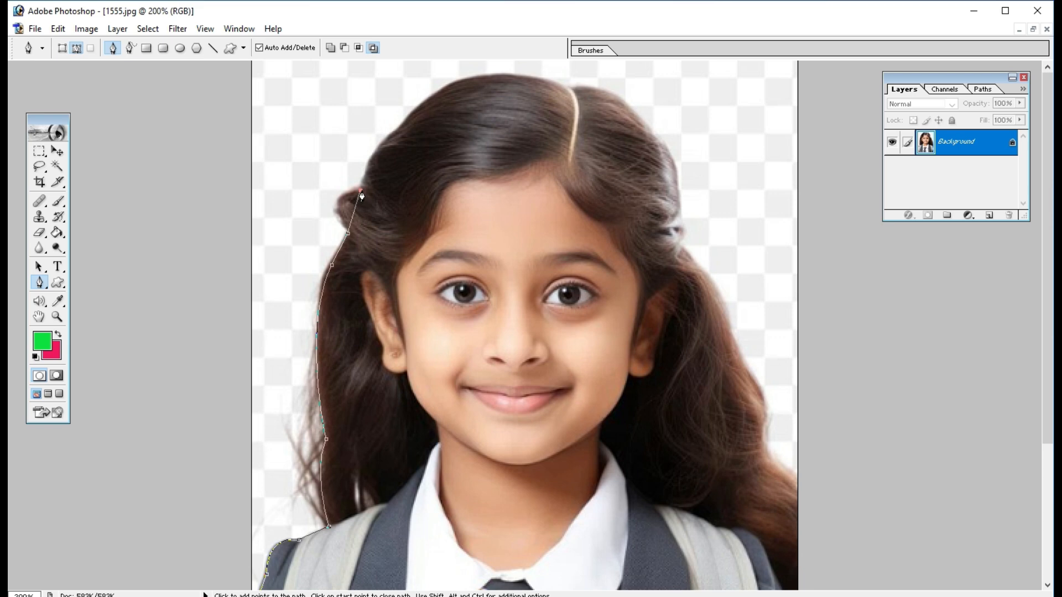
left_click_drag(361, 192, 402, 191)
left_click(348, 233)
left_click_drag(384, 144, 401, 126)
left_click(385, 143, "alt")
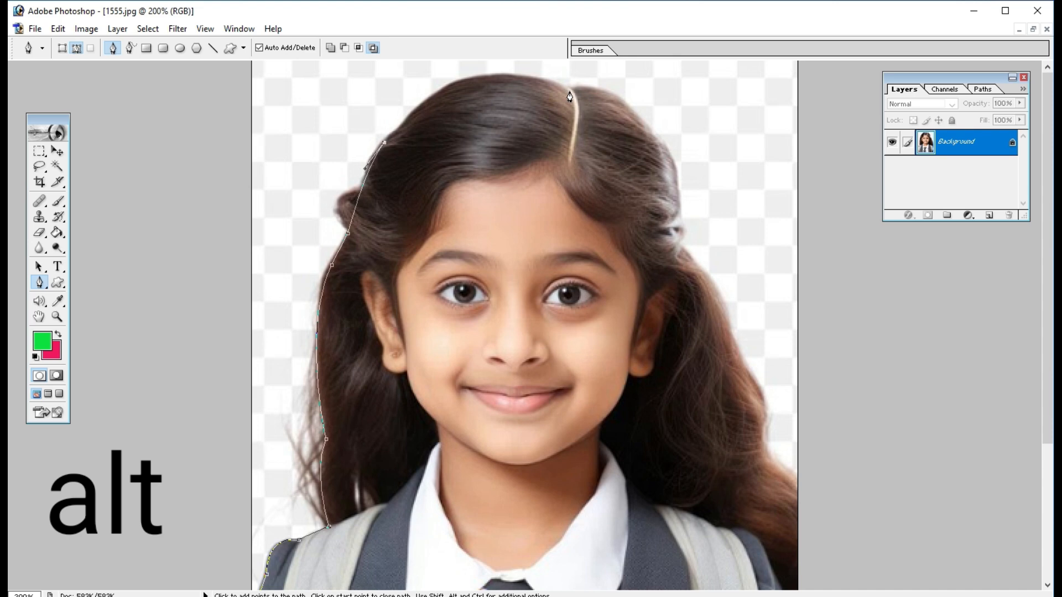
left_click_drag(570, 91, 694, 146)
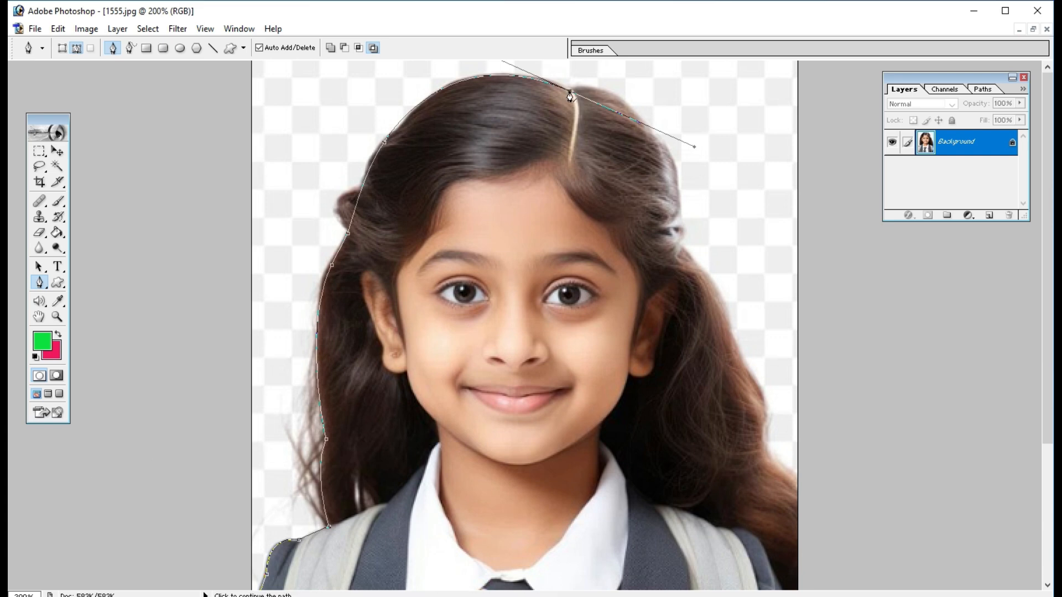
key("alt")
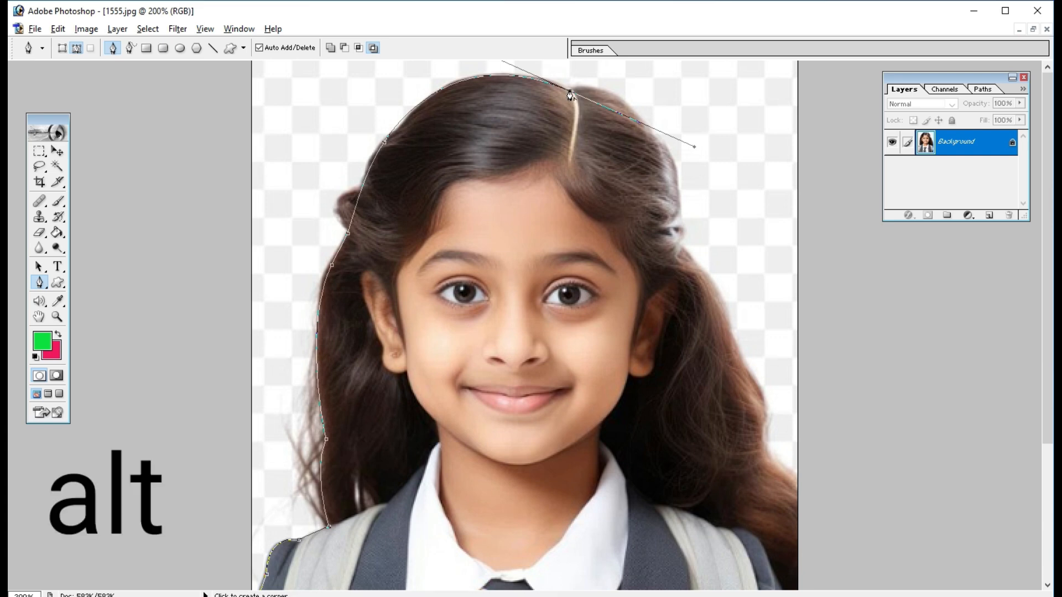
left_click(571, 93, "alt")
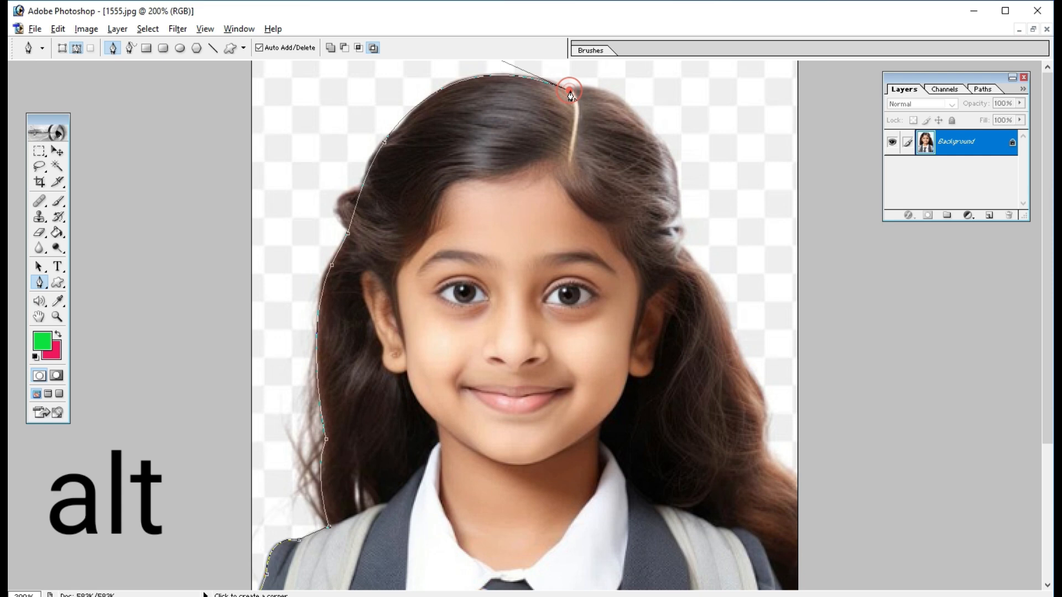
Trace the path from the hair parting around the right side of the head to the top of the loose hair
left_click_drag(661, 147, 716, 285)
left_click(661, 146, "alt")
left_click(669, 221, "alt")
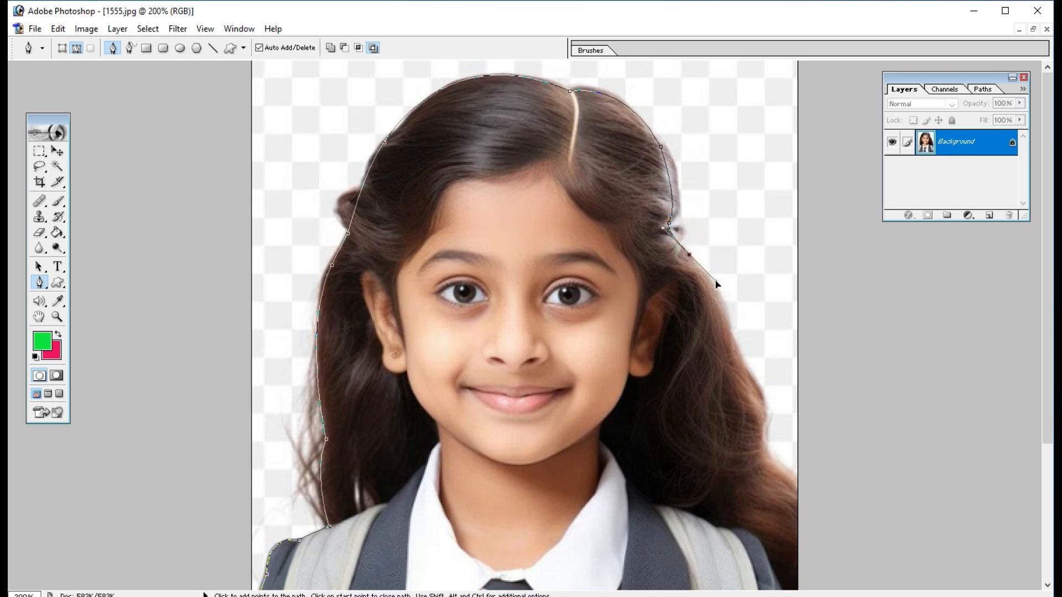
left_click(689, 255, "alt")
Continue the path down the loose hair on the right to the shoulder and out past the photo's right edge
left_click_drag(739, 385, 744, 439)
left_click(739, 384, "alt")
left_click_drag(771, 510, 788, 576)
left_click(771, 510, "alt")
left_click(774, 559)
left_click(775, 559, "alt")
left_click(821, 577)
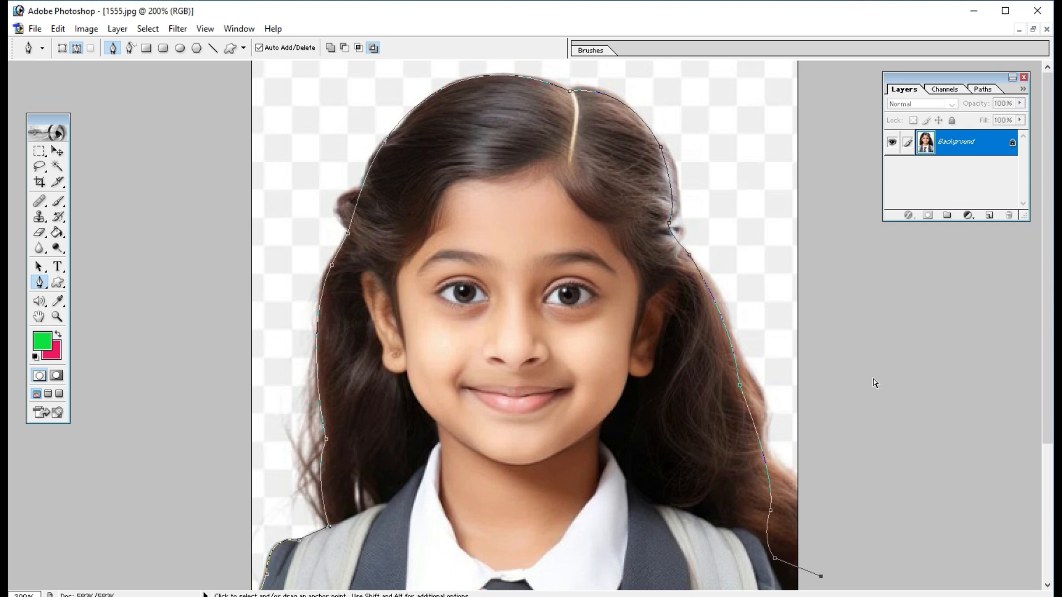
Route the path around the outside of the canvas above the photo and close it at the starting point on the left edge
key("ctrl+minus")
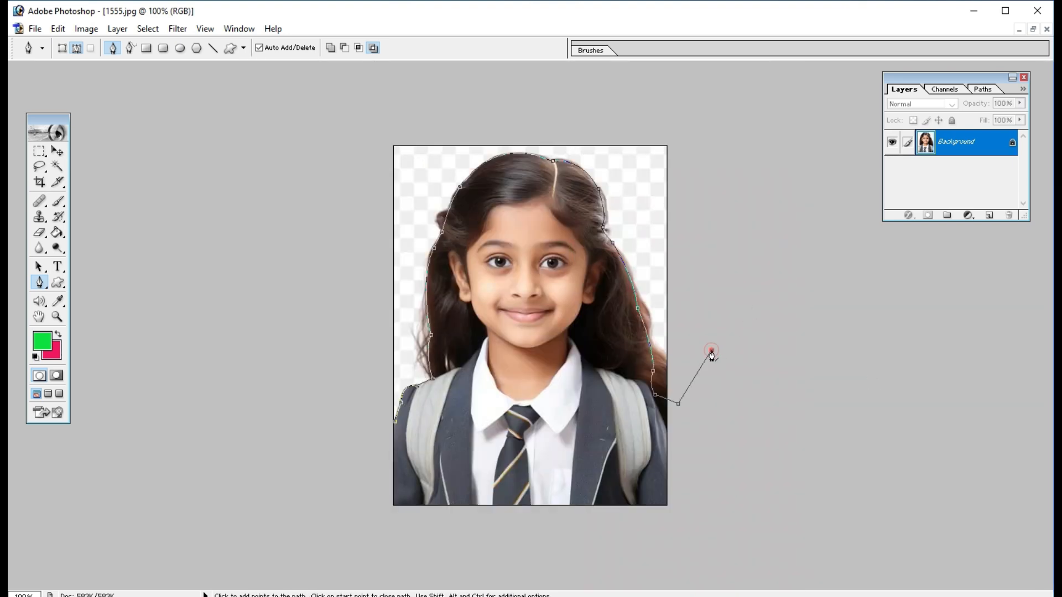
left_click(687, 121)
left_click(334, 116)
left_click(329, 399)
left_click_drag(329, 398, 332, 403)
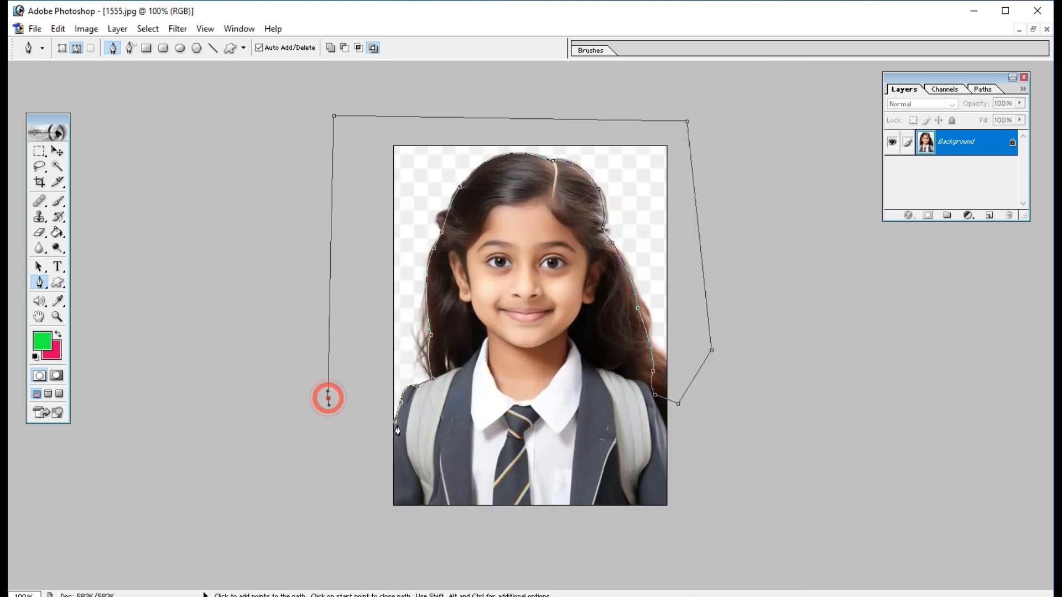
left_click(394, 422)
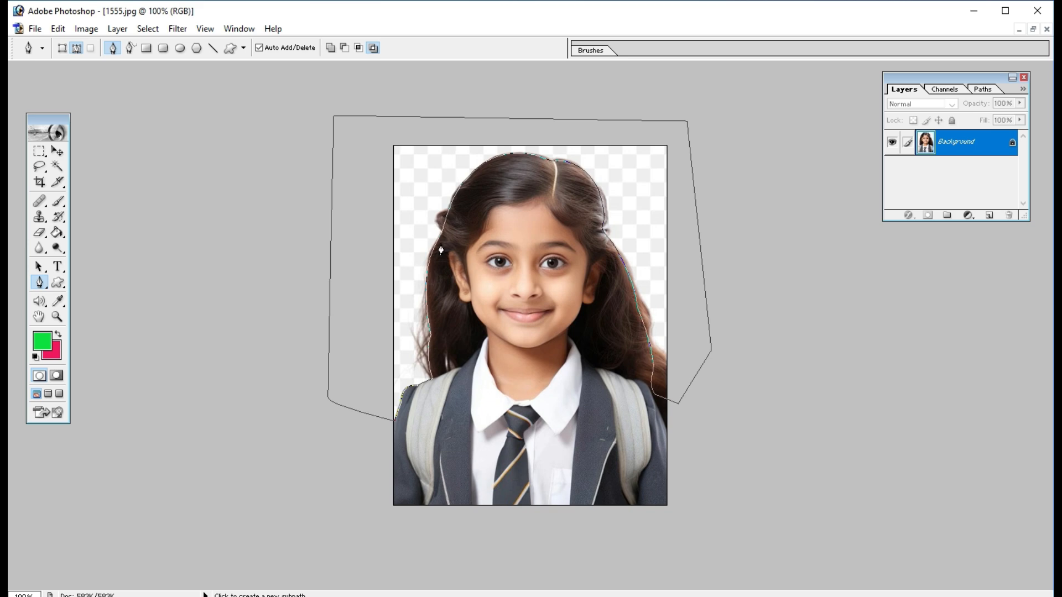
Convert the closed path into a new anti-aliased selection of the backdrop
right_click(398, 161)
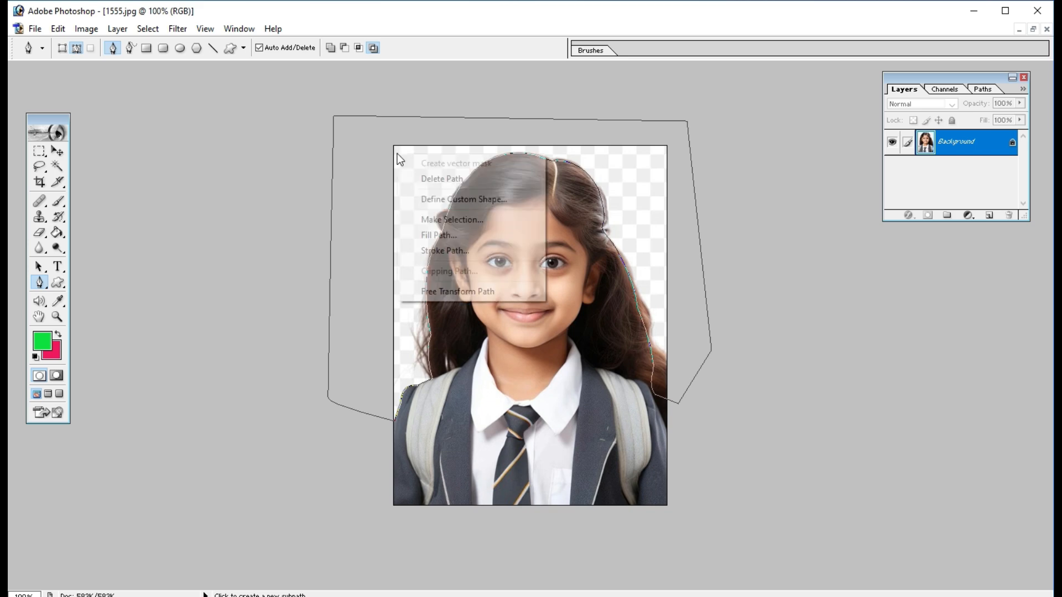
left_click(450, 219)
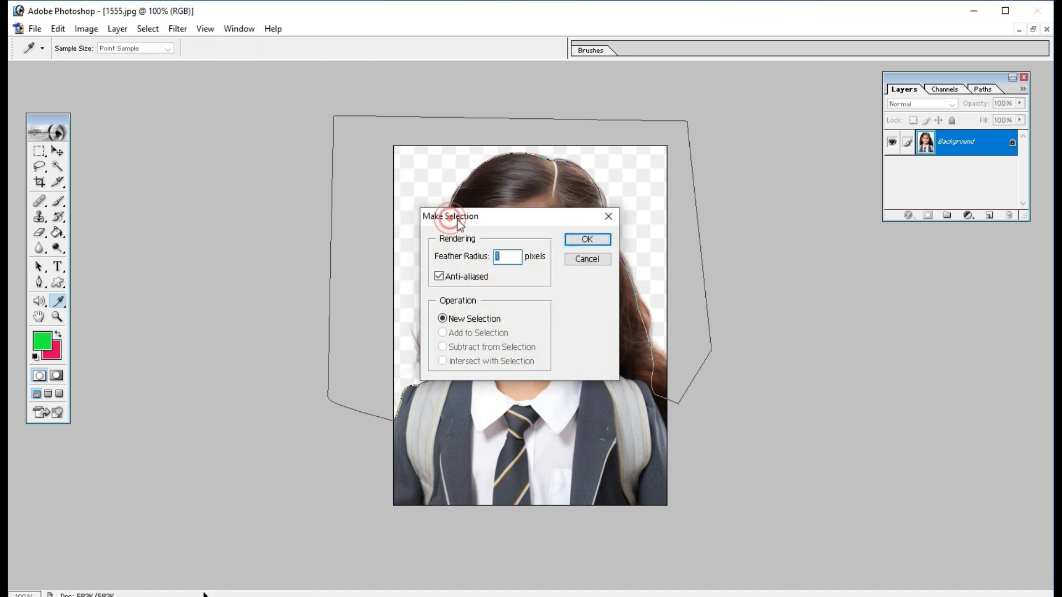
left_click(587, 239)
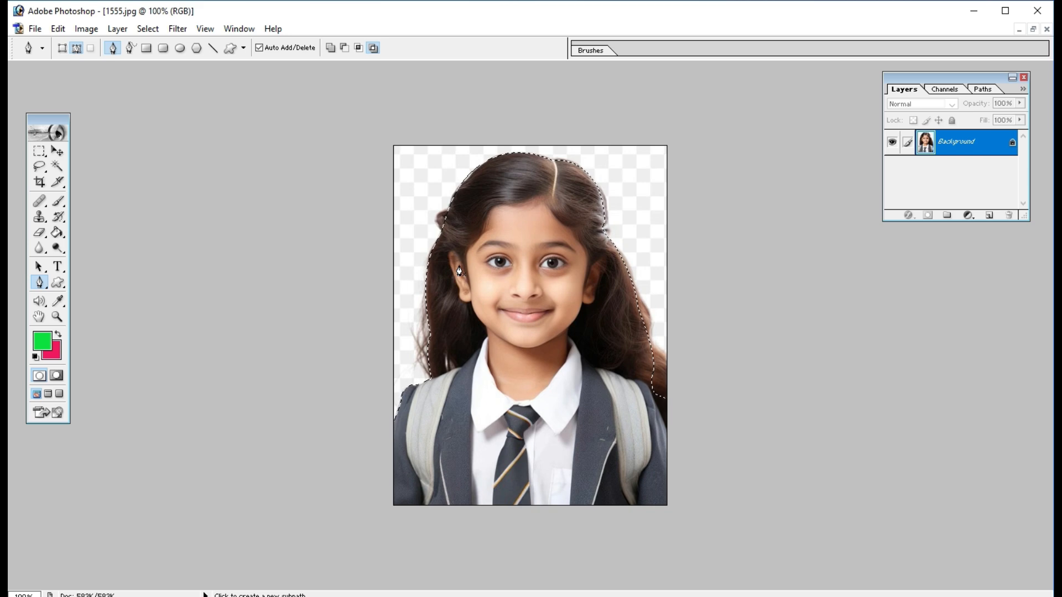
Try filling the selected backdrop with the pink background color by deleting and cutting its contents, switch to the Brush tool, and undo the fill
key("Delete")
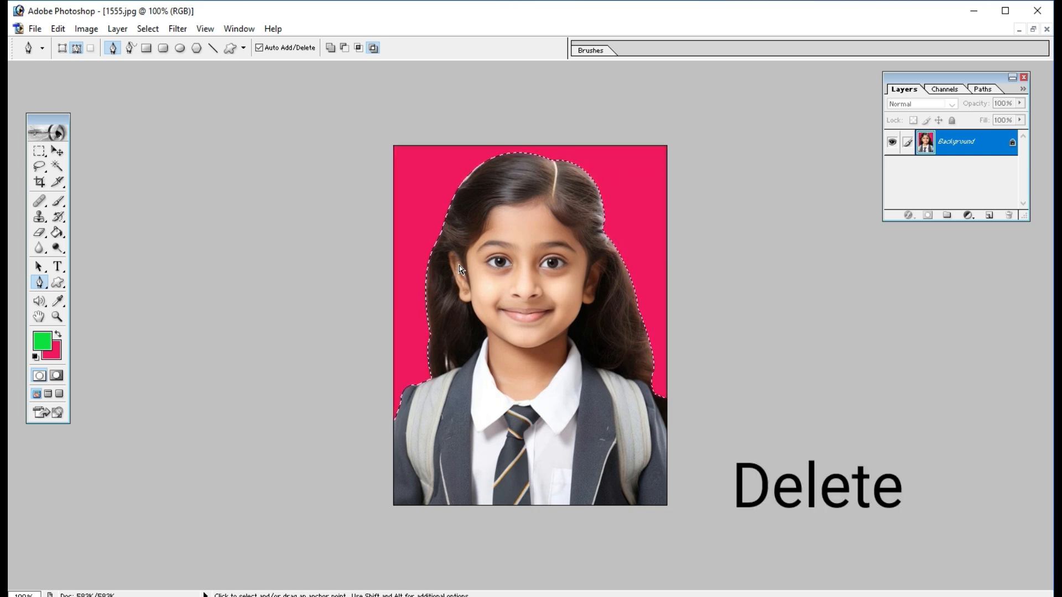
key("ctrl+x")
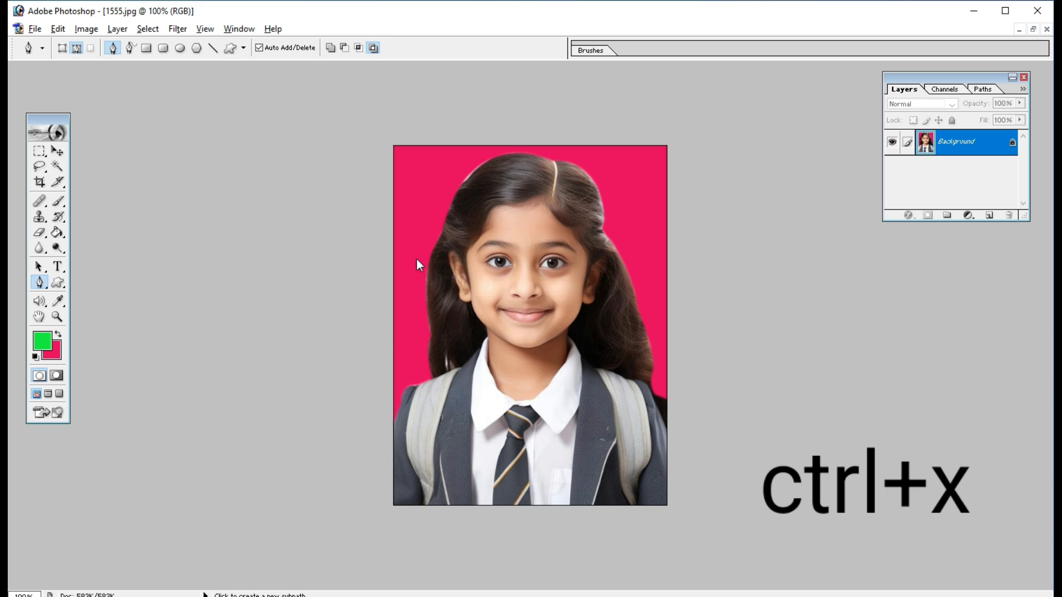
left_click(58, 202)
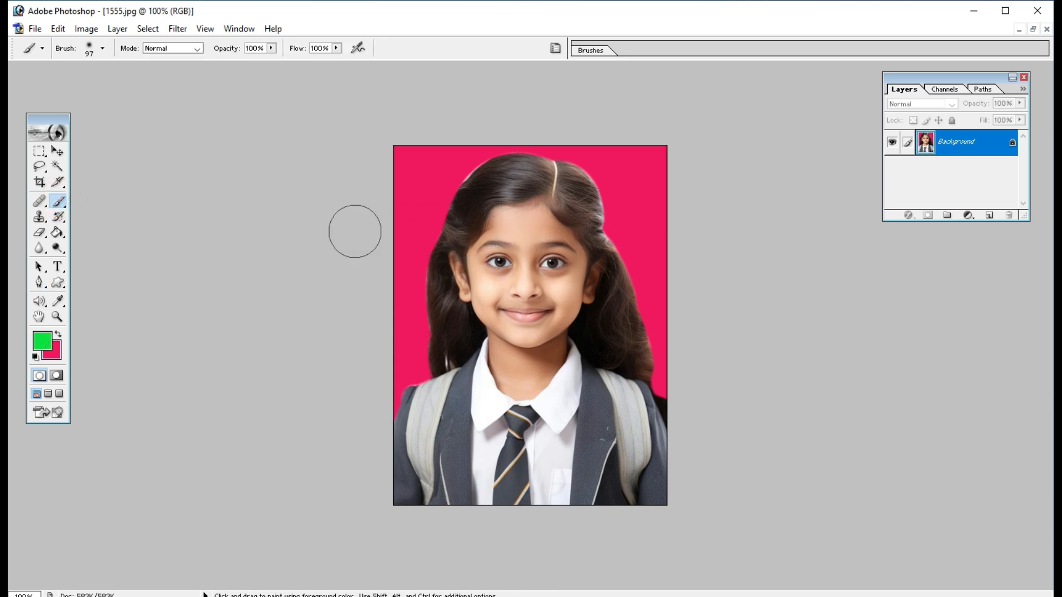
key("ctrl+z")
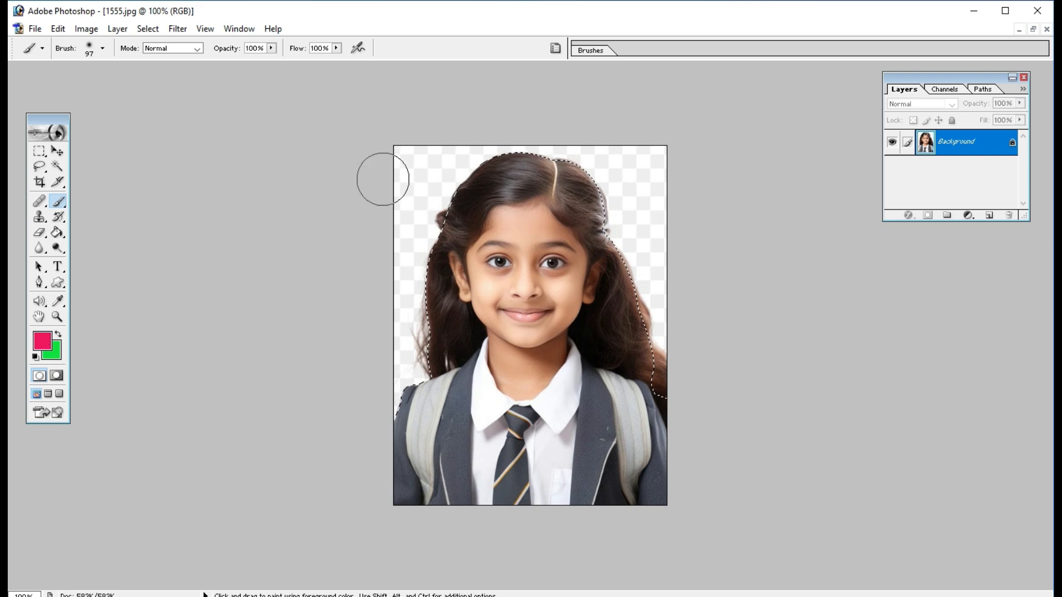
Try painting the selected backdrop's upper-left area with pink and green brush strokes, undo the strokes, and clear the selection
left_click_drag(422, 154, 403, 166)
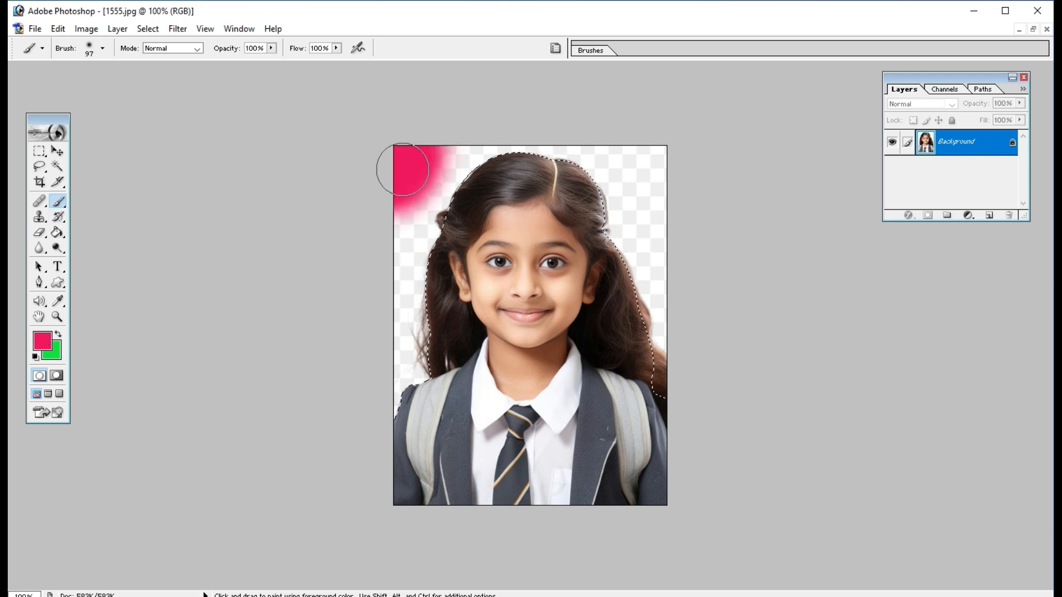
left_click(59, 334)
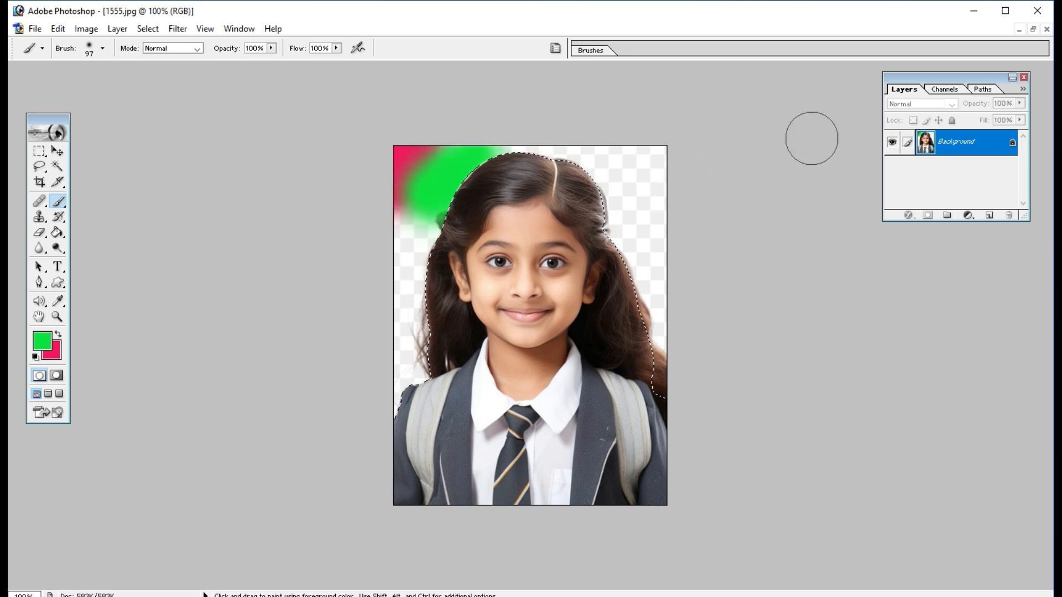
key("ctrl+alt+z")
key("ctrl+alt+z")
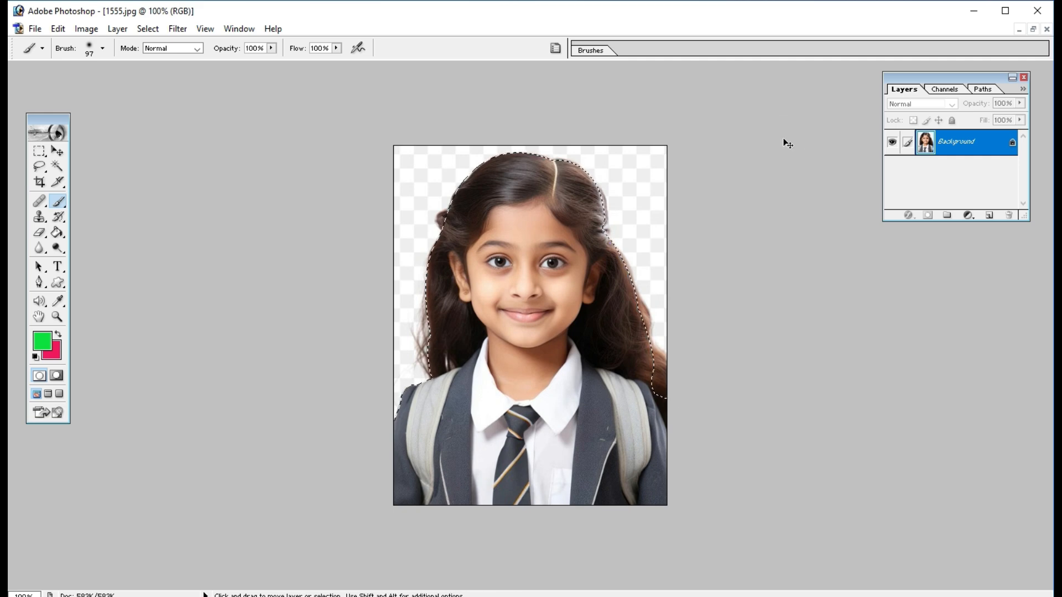
key("ctrl+d")
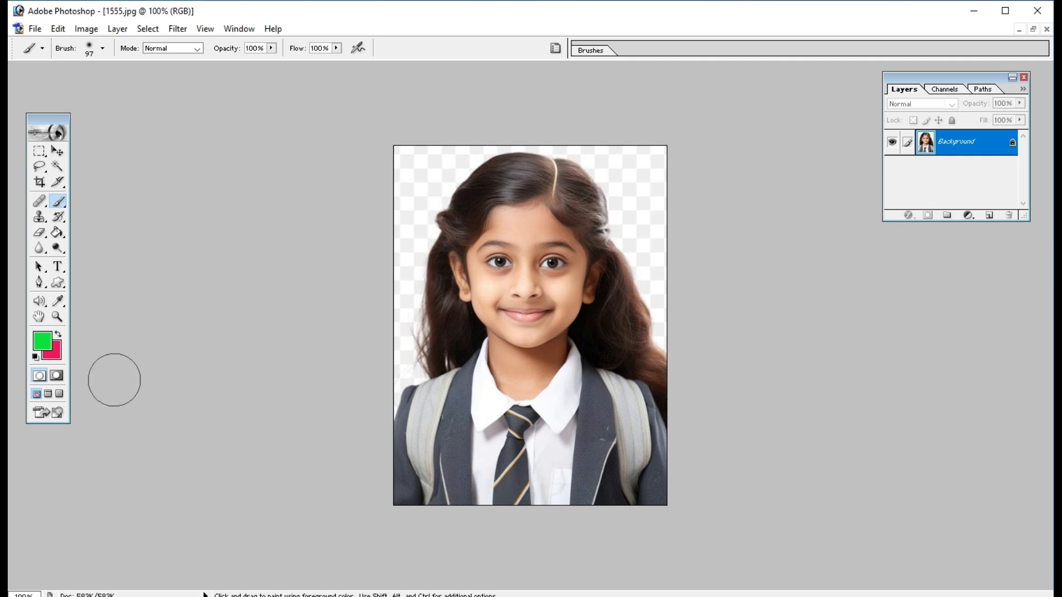
Set the Pen tool to draw shape layers and choose red (FC0012) as the foreground color
left_click(39, 283)
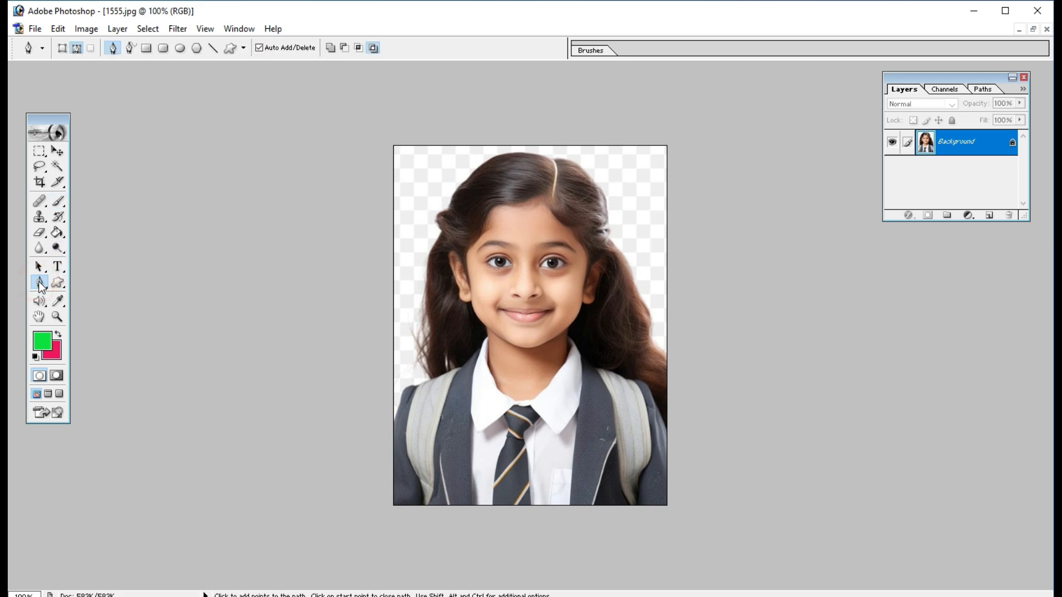
left_click(62, 49)
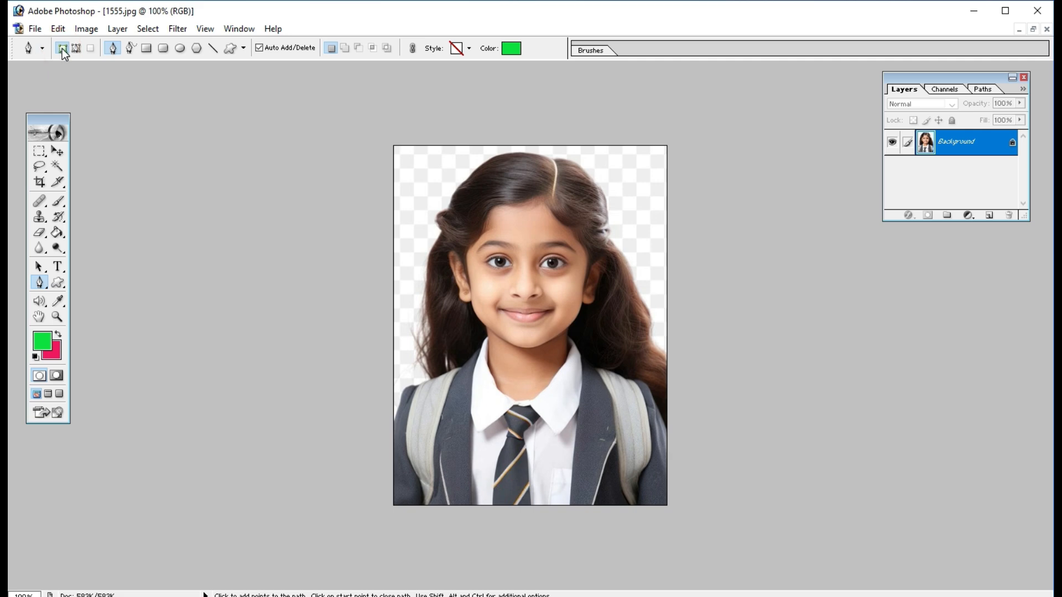
left_click(43, 347)
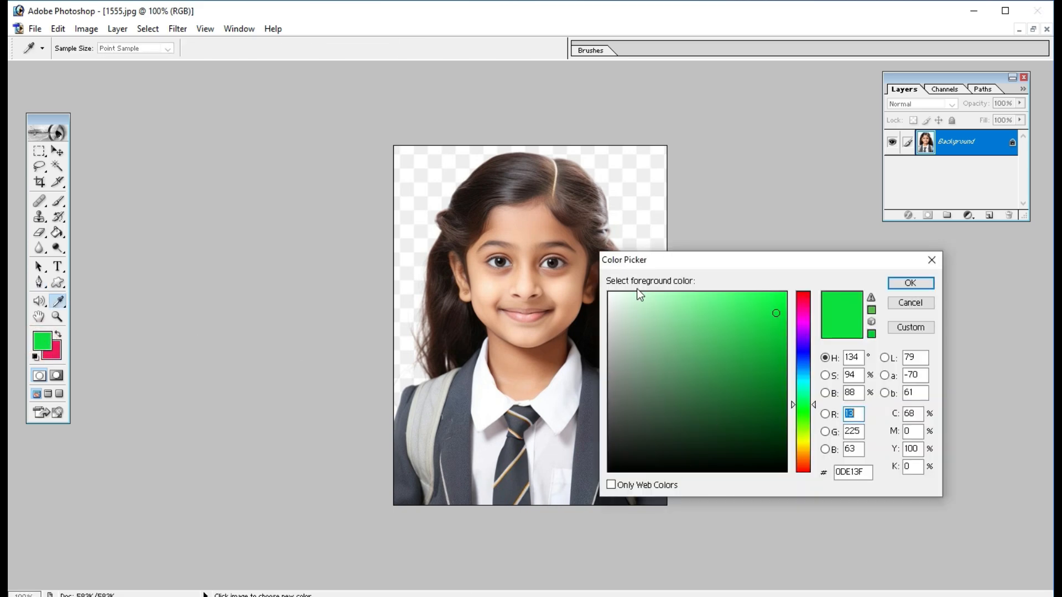
left_click(803, 295)
left_click_drag(777, 299, 785, 295)
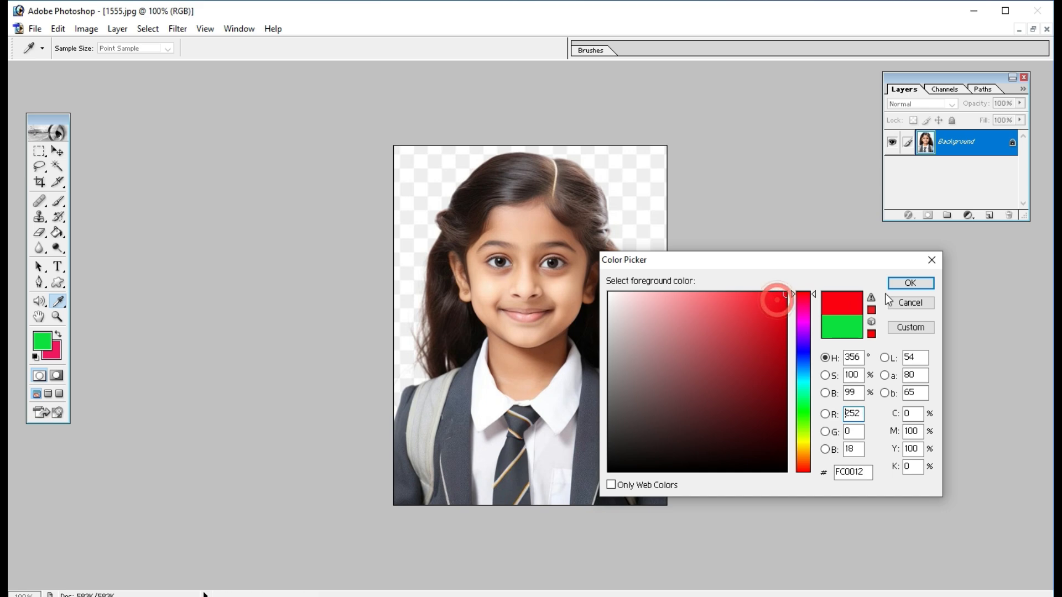
left_click(913, 283)
key("p")
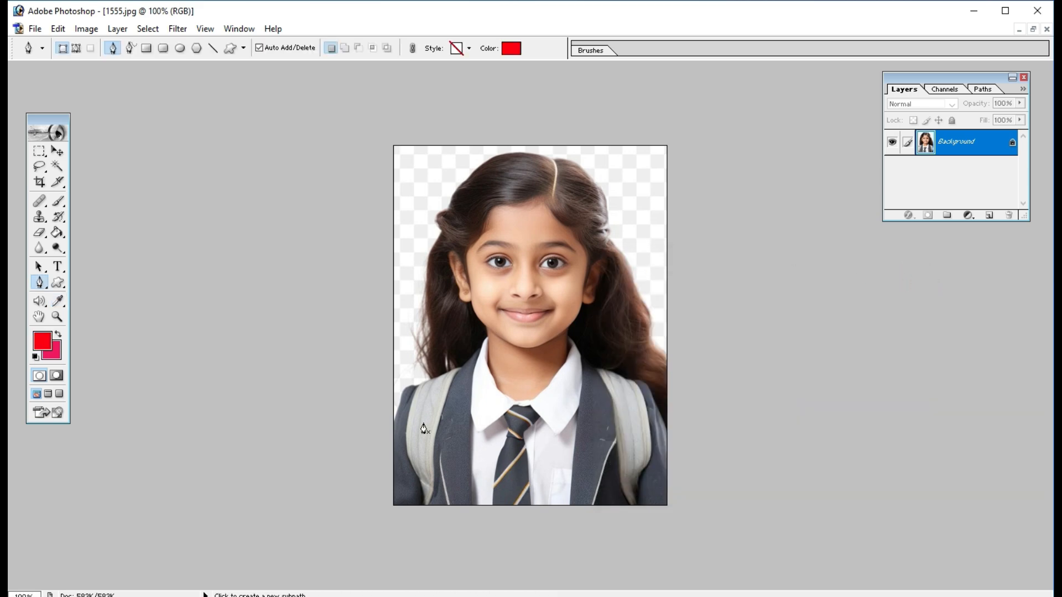
Start a red Pen shape at the photo's left edge, tracing over the shoulder and up the outer edge of the left-side hair
left_click(393, 428)
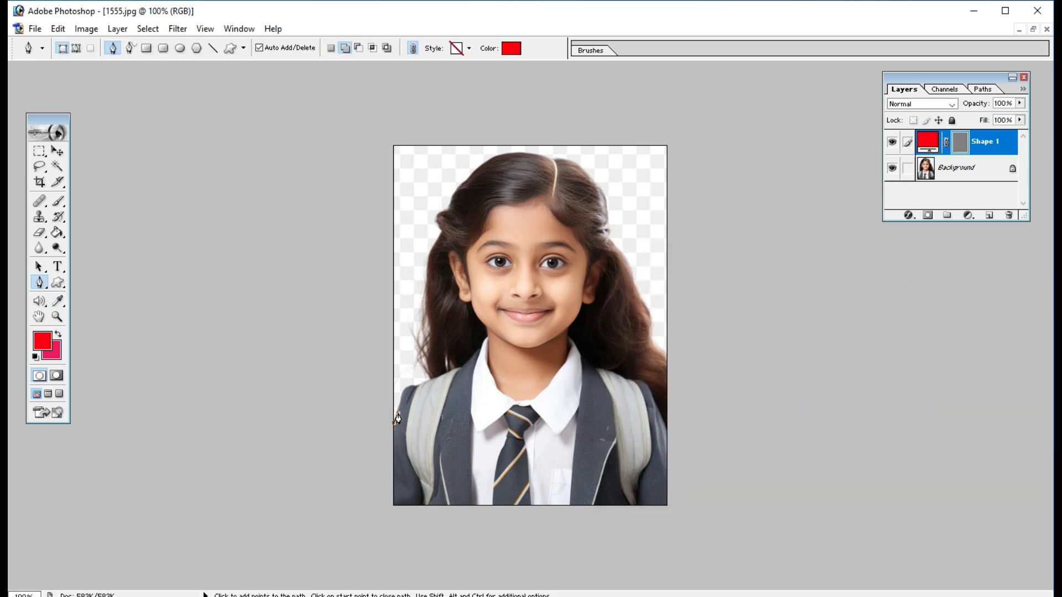
left_click(401, 402)
left_click(411, 386)
left_click(435, 381)
left_click(431, 369)
left_click(431, 338)
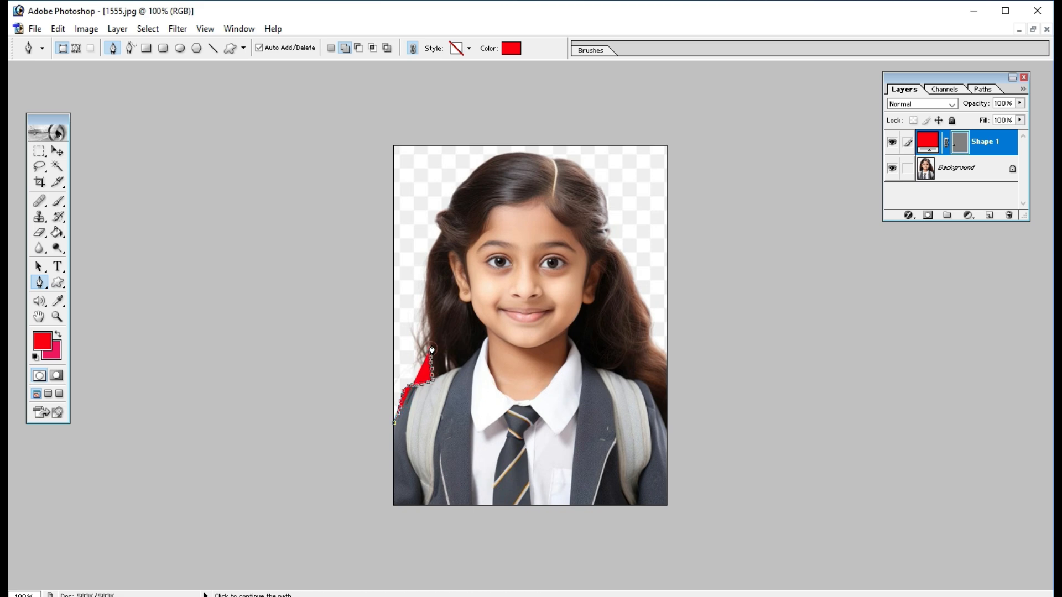
left_click(428, 312)
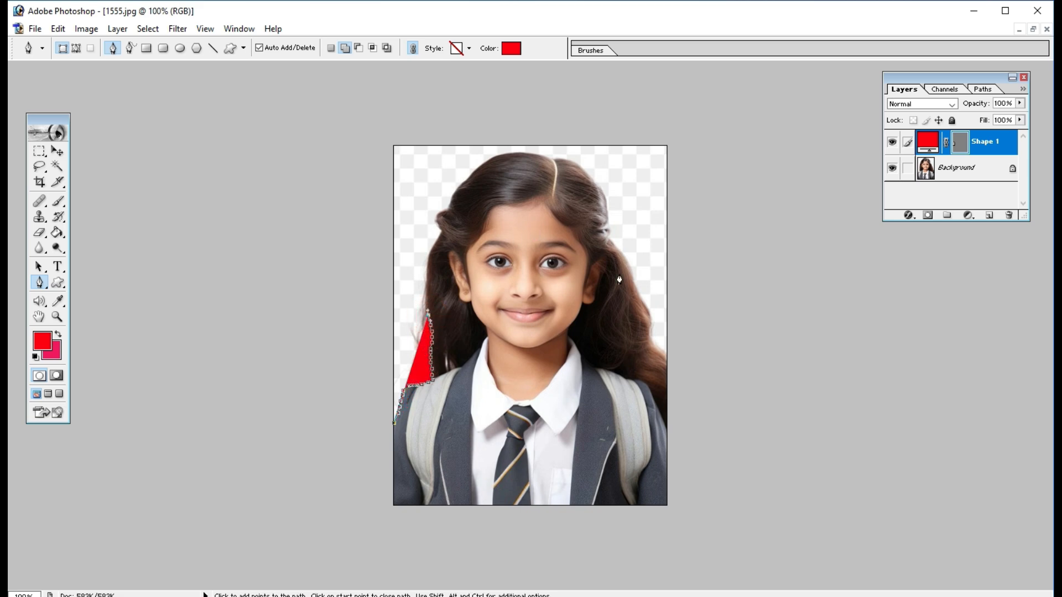
left_click(425, 297)
left_click(433, 256)
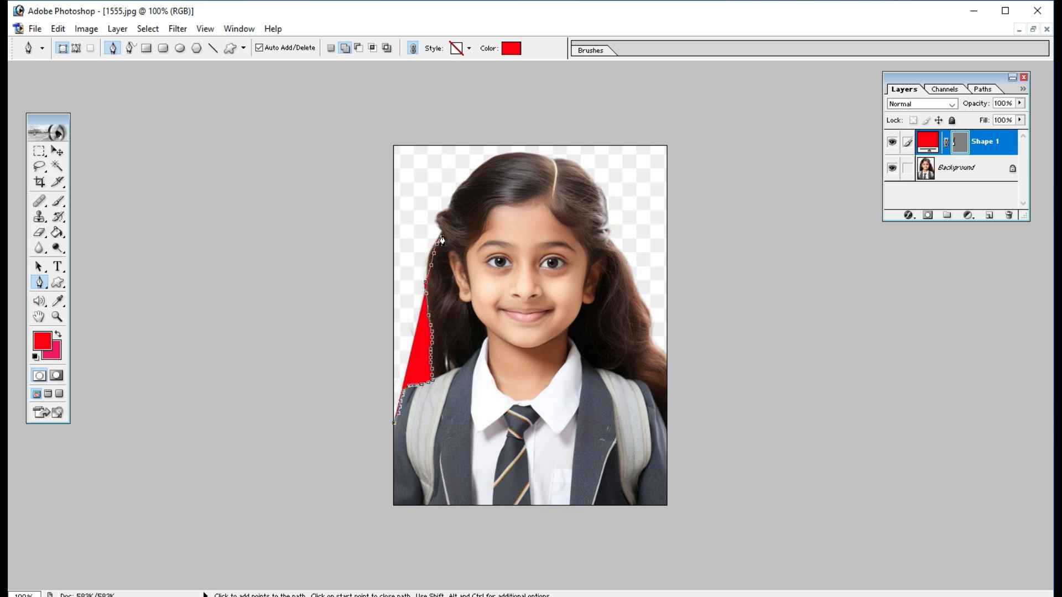
Continue the shape outline around the upper-left hair and across the crown to the hair parting
left_click(444, 230)
left_click(444, 222)
left_click(448, 214)
left_click(453, 205)
left_click(459, 194)
left_click(467, 181)
left_click_drag(478, 172, 484, 170)
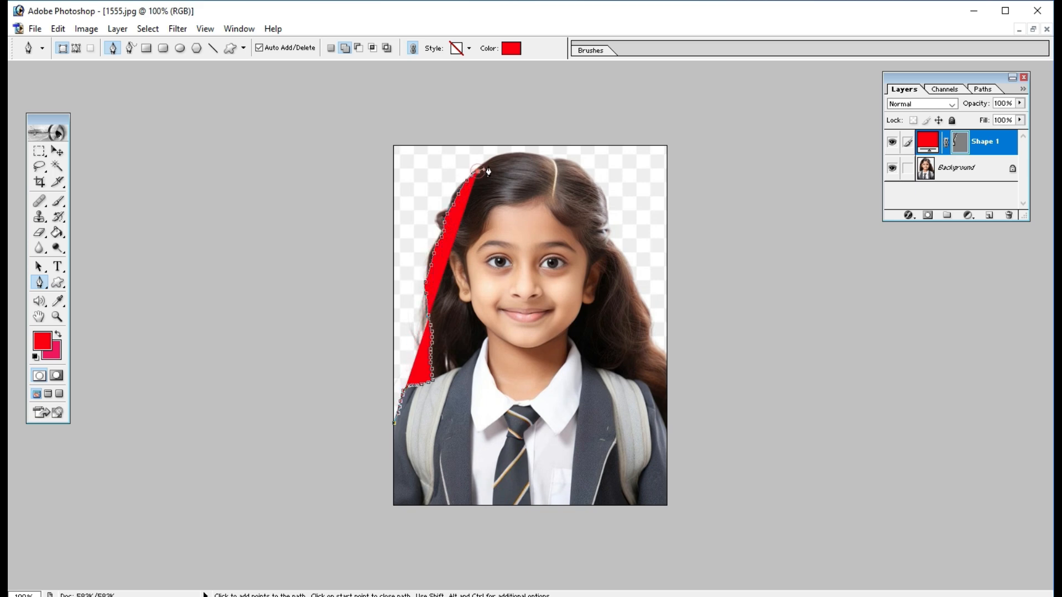
left_click(490, 164)
left_click(503, 158)
left_click(520, 156)
left_click(534, 155)
left_click(553, 160)
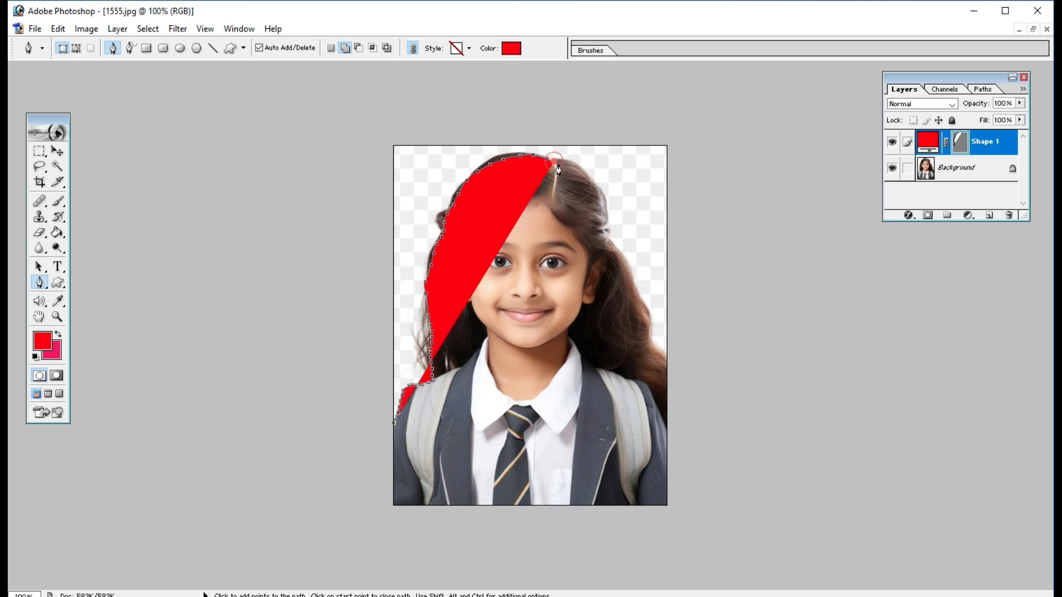
Continue the shape outline from the parting around the right side of the head to the gathered hair at the side
left_click(575, 164)
left_click(583, 168)
left_click(589, 173)
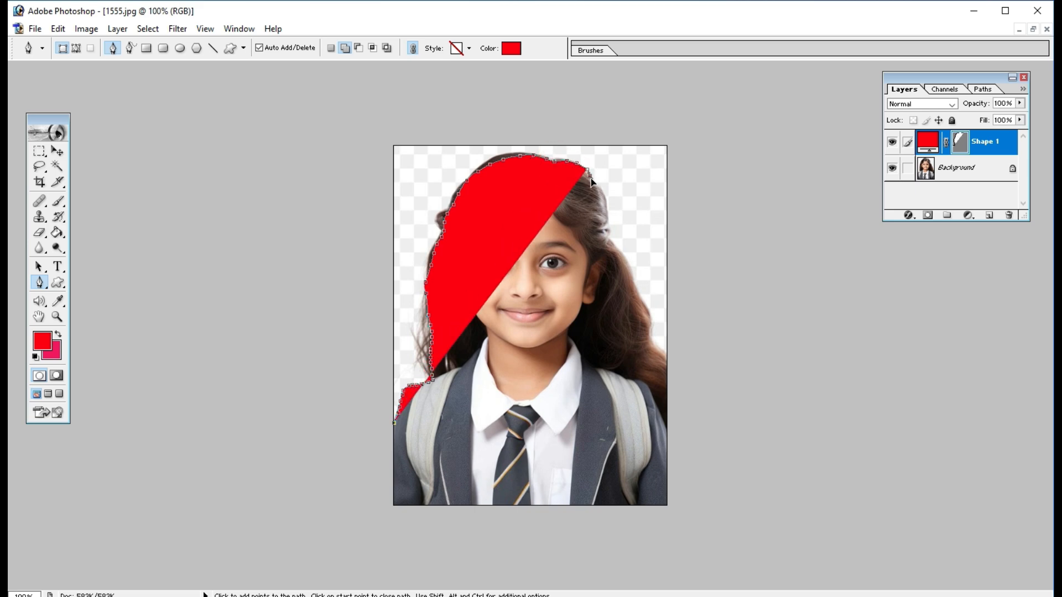
left_click(594, 182)
left_click(599, 189)
left_click(605, 206)
left_click(607, 219)
left_click(609, 228)
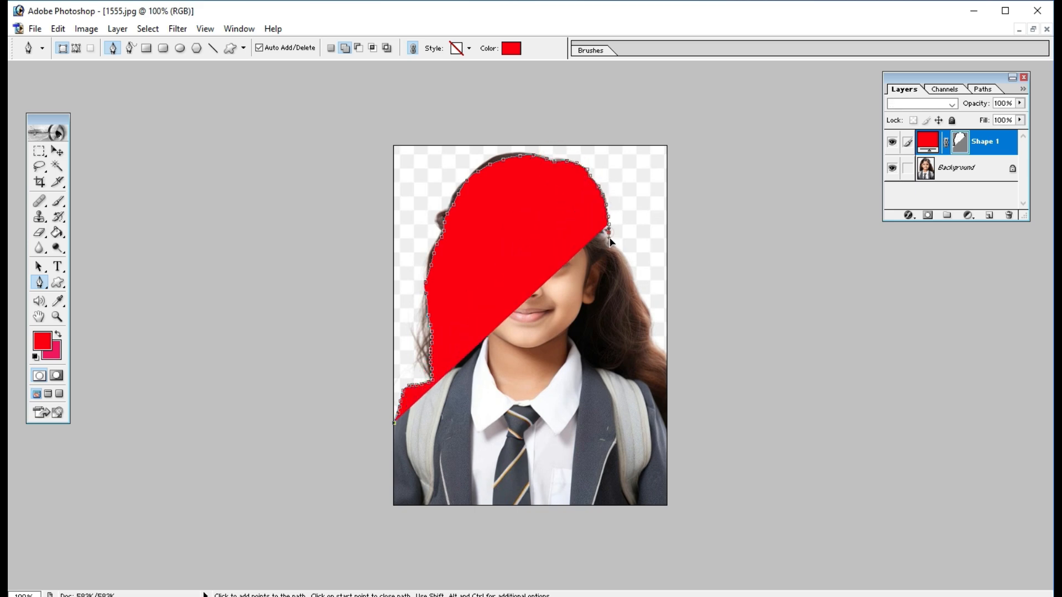
Trace the shape outline down the long hair on the right side and past the photo's right edge
left_click(612, 239)
left_click(615, 251)
left_click(620, 258)
left_click(625, 265)
left_click(630, 271)
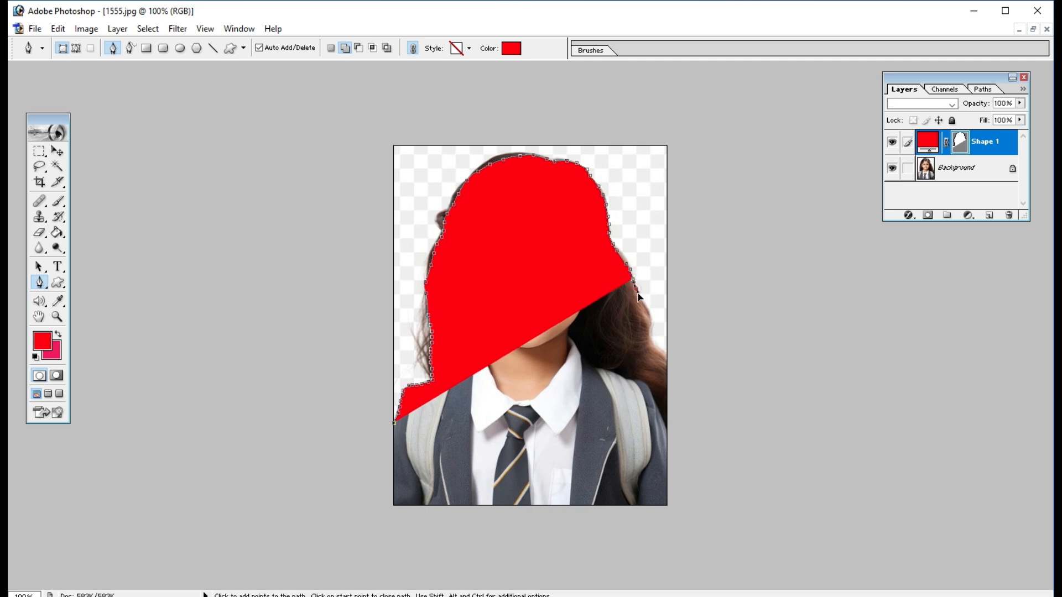
left_click(633, 279)
left_click(636, 287)
left_click(640, 299)
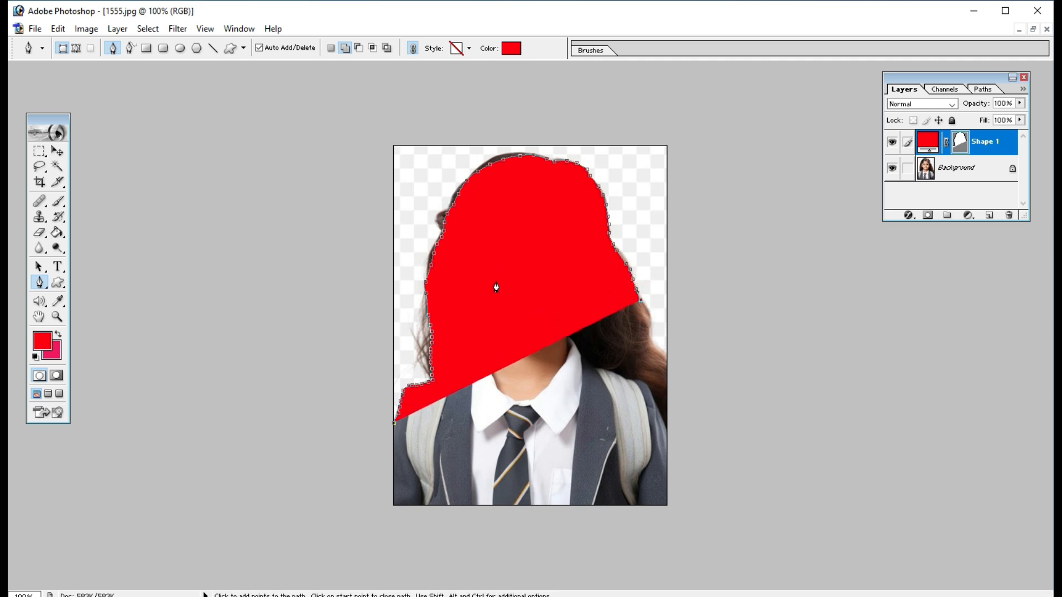
left_click(648, 316)
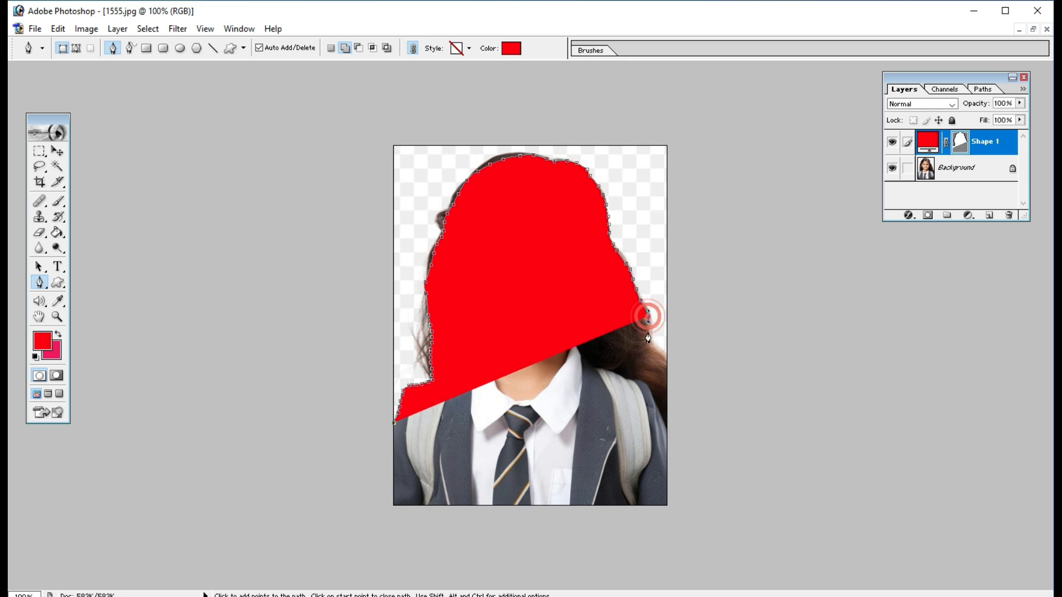
left_click(650, 334)
left_click(658, 350)
left_click(665, 358)
left_click(668, 366)
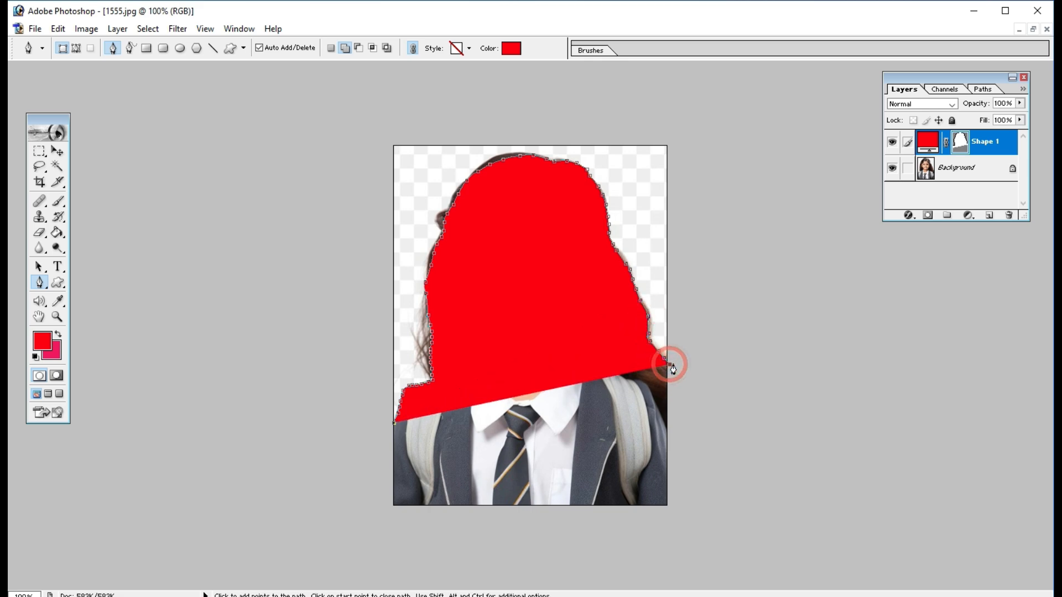
left_click(681, 373)
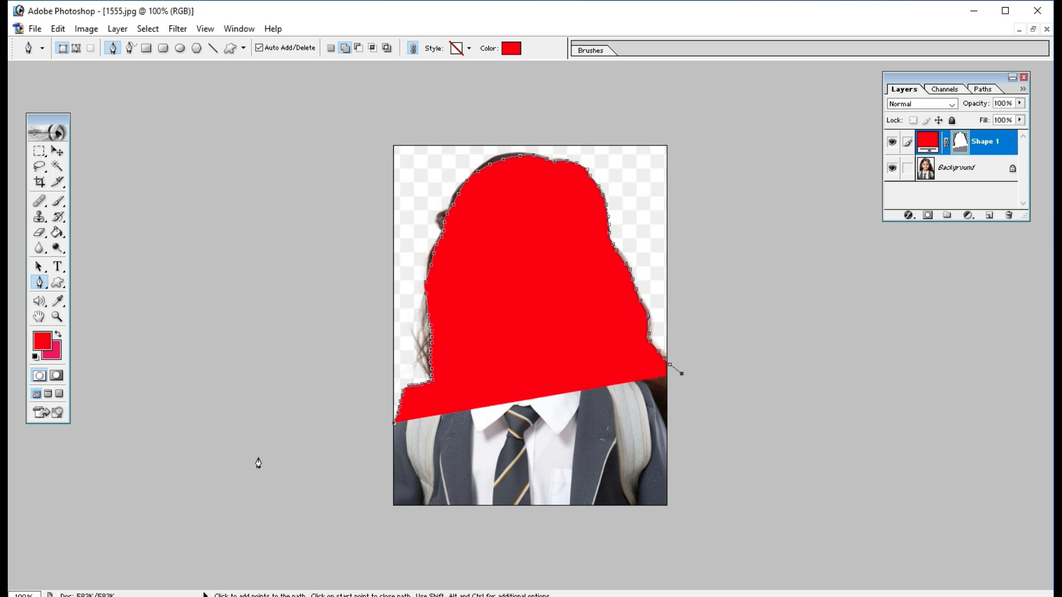
Route the shape outline around the outside of the canvas above the photo and close it at its starting point
left_click(694, 118)
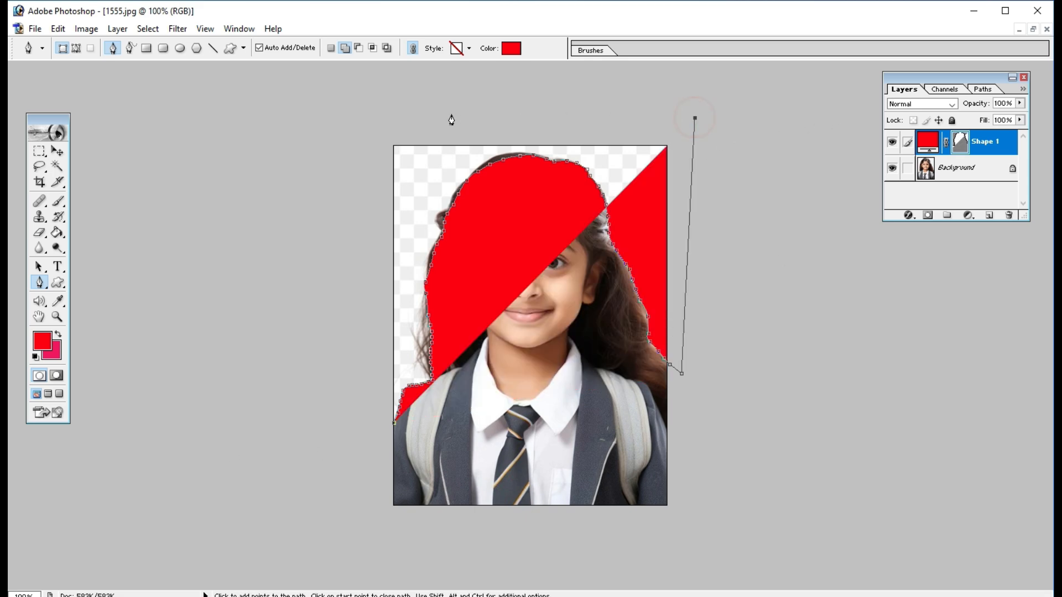
left_click(360, 121)
left_click(344, 442)
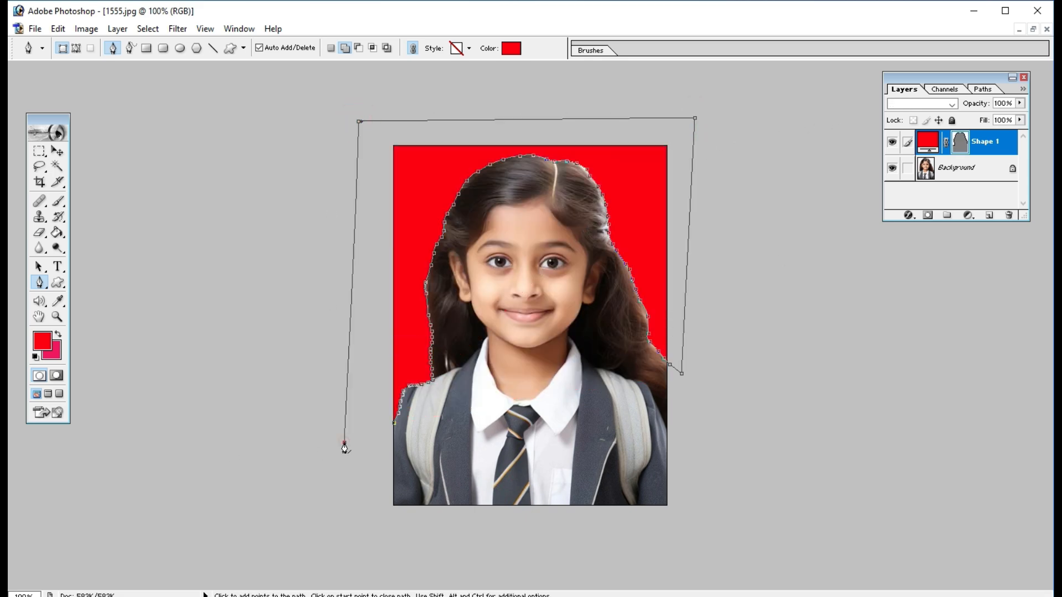
left_click(394, 423)
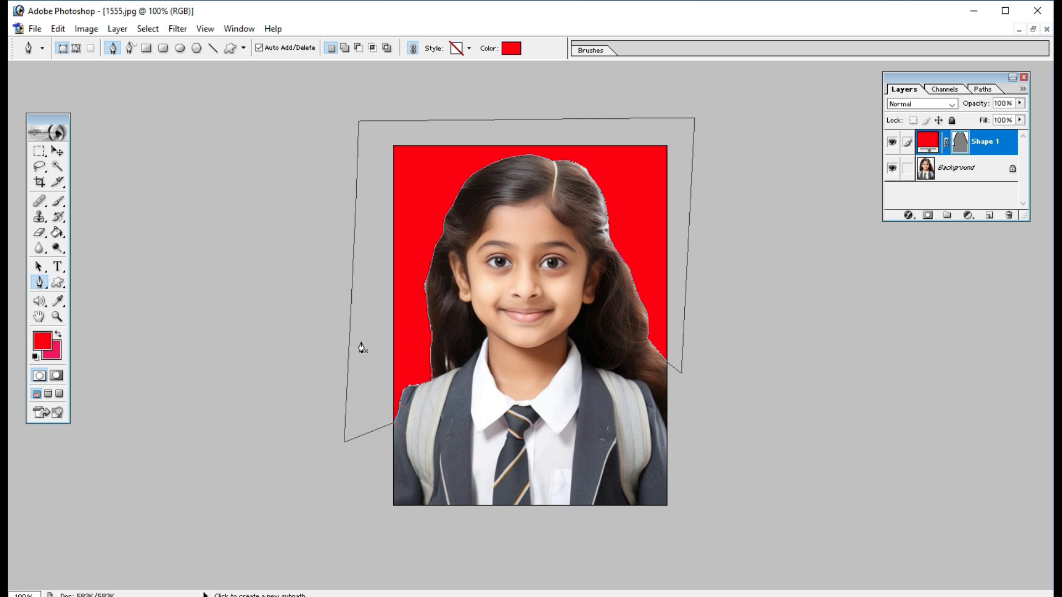
Make a new anti-aliased selection from the red backdrop shape's path
right_click(414, 177)
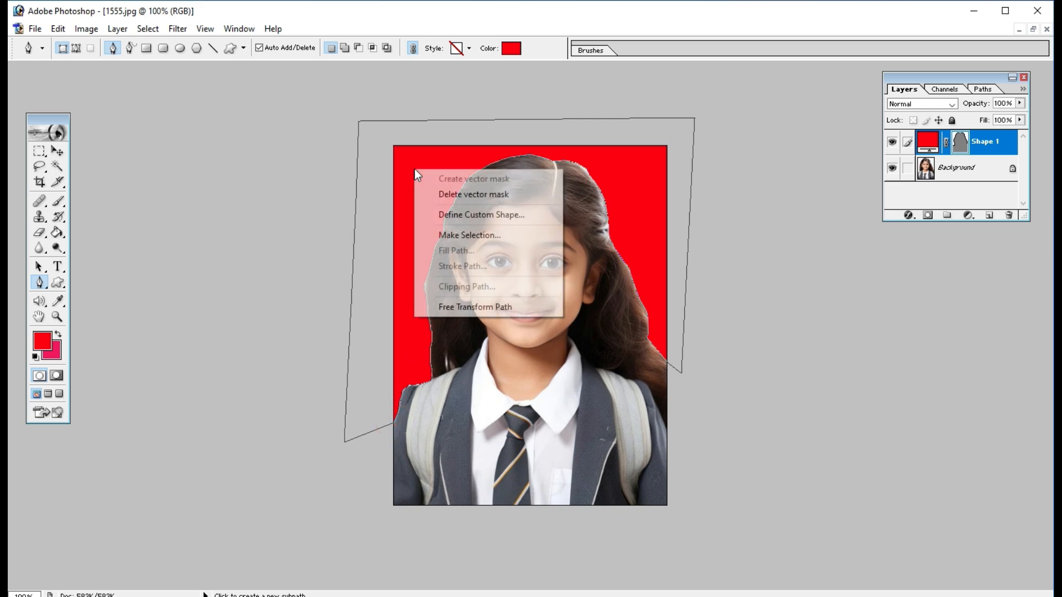
left_click(464, 237)
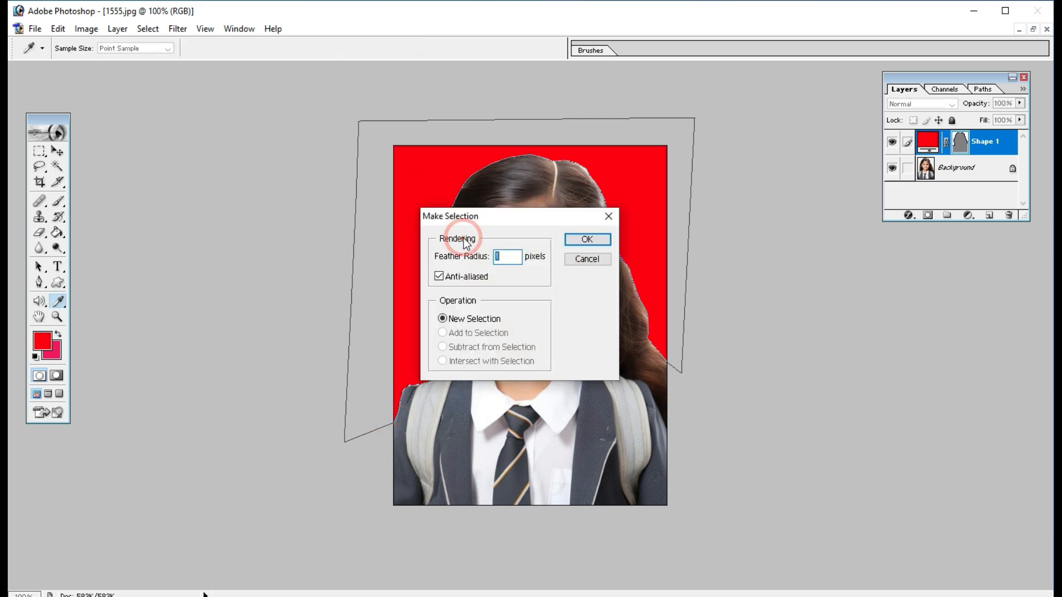
left_click(588, 238)
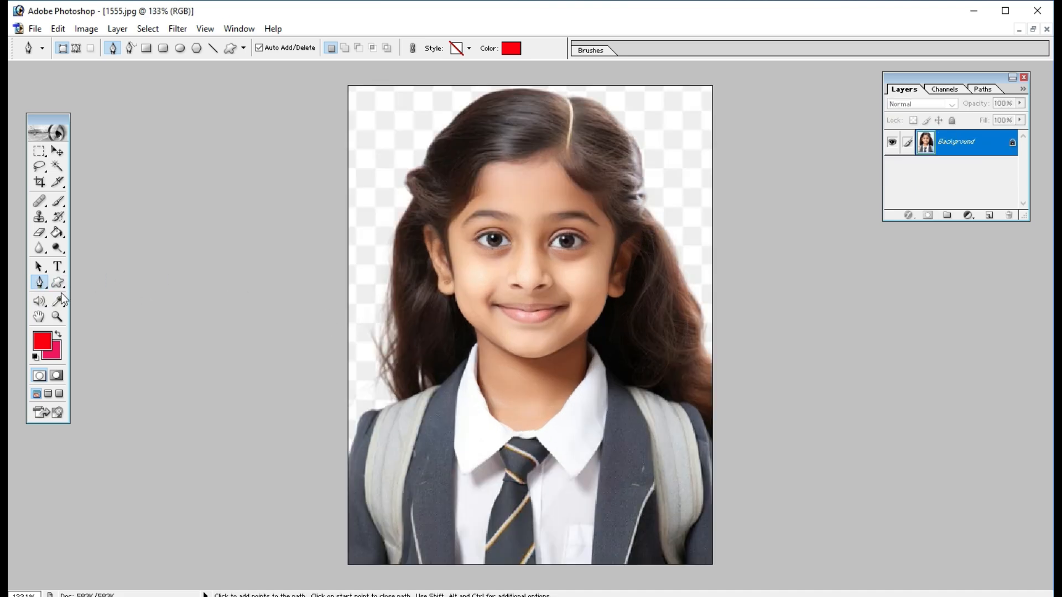
Set the Pen tool to draw plain paths and trace from the photo's left edge over the shoulder to the base of the hair
left_click(40, 283)
left_click(78, 49)
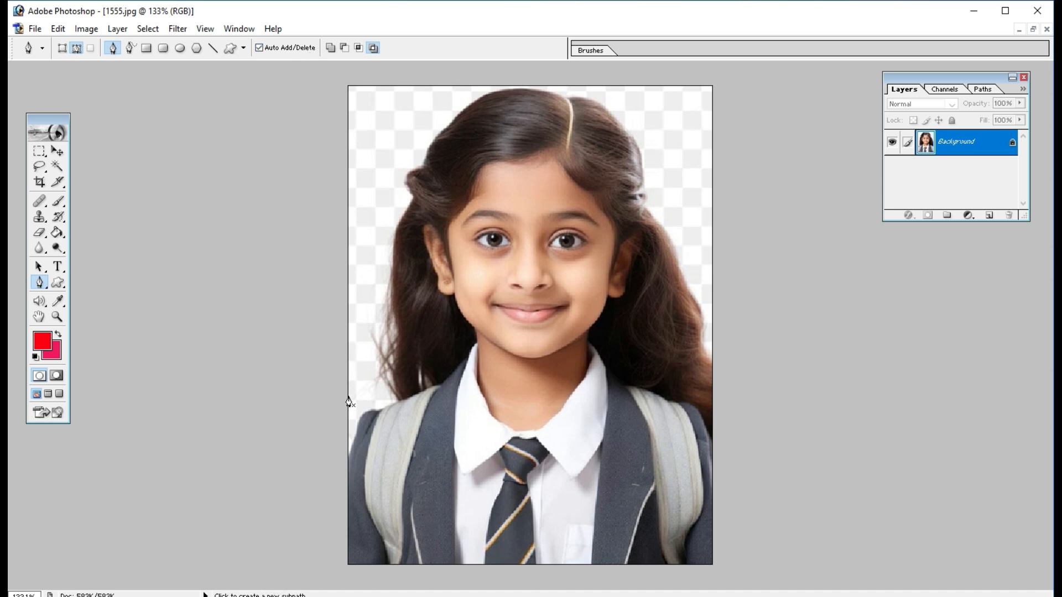
left_click(351, 453)
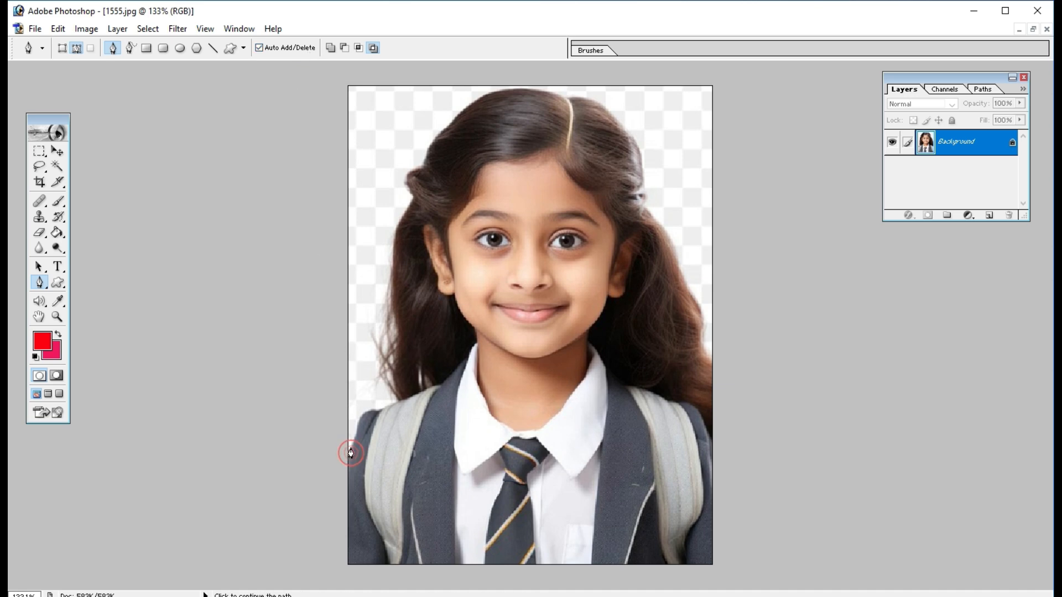
left_click(361, 419)
left_click(371, 410)
left_click(379, 410)
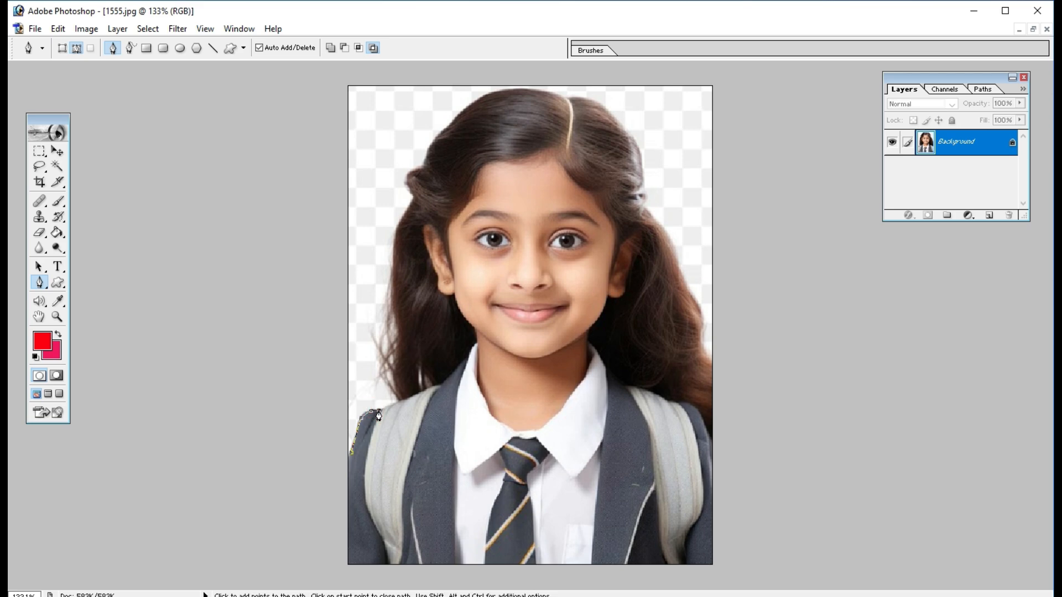
left_click(391, 408)
left_click(397, 400)
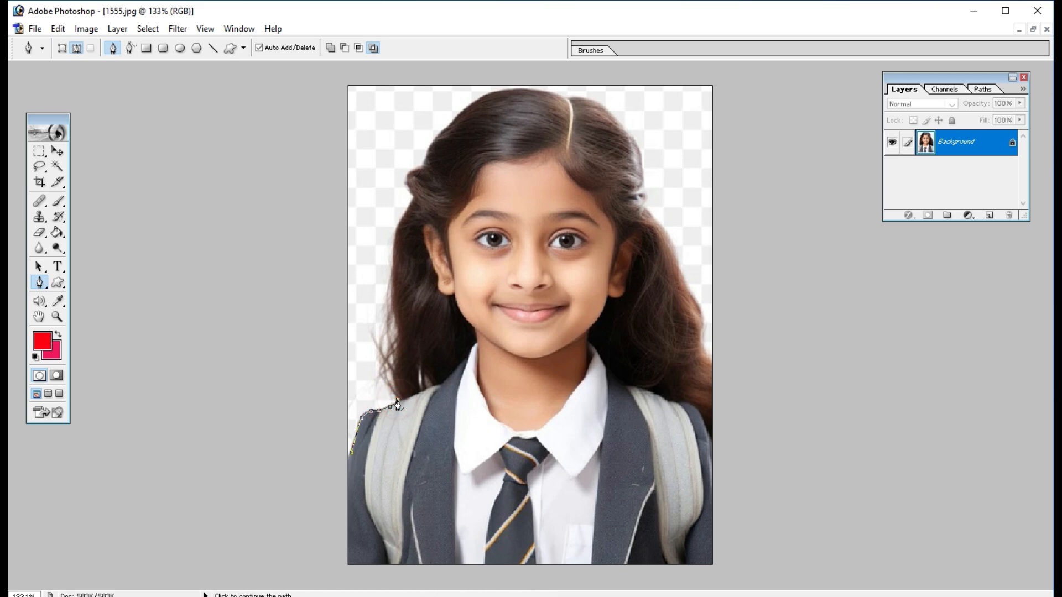
Try extending the path upward with widely spaced, inaccurate points beside the left-side hair, and undo those points one by one
left_click(385, 352)
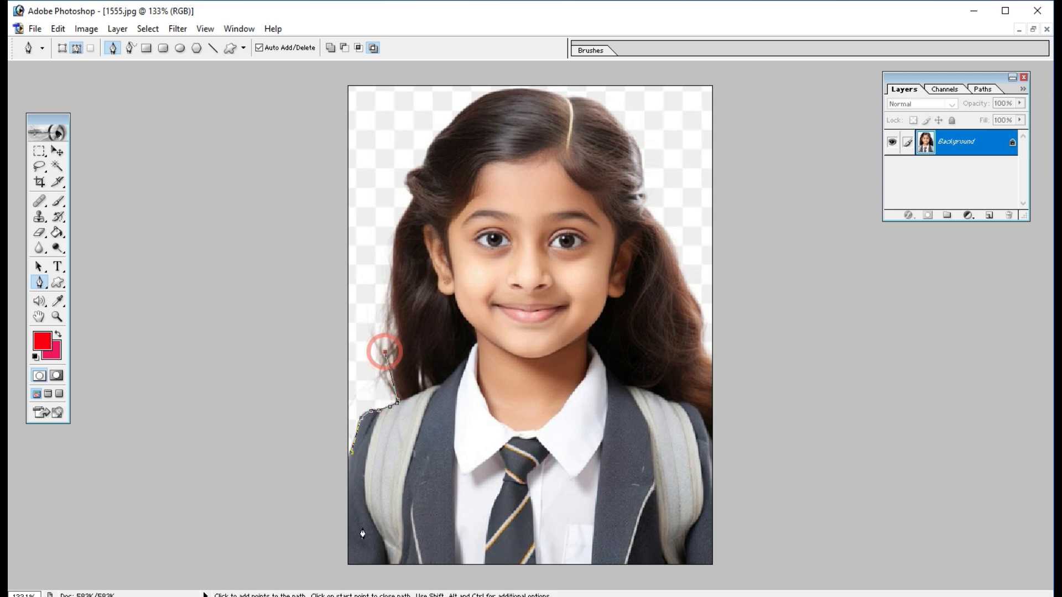
left_click(401, 310)
left_click(375, 246)
left_click(410, 195)
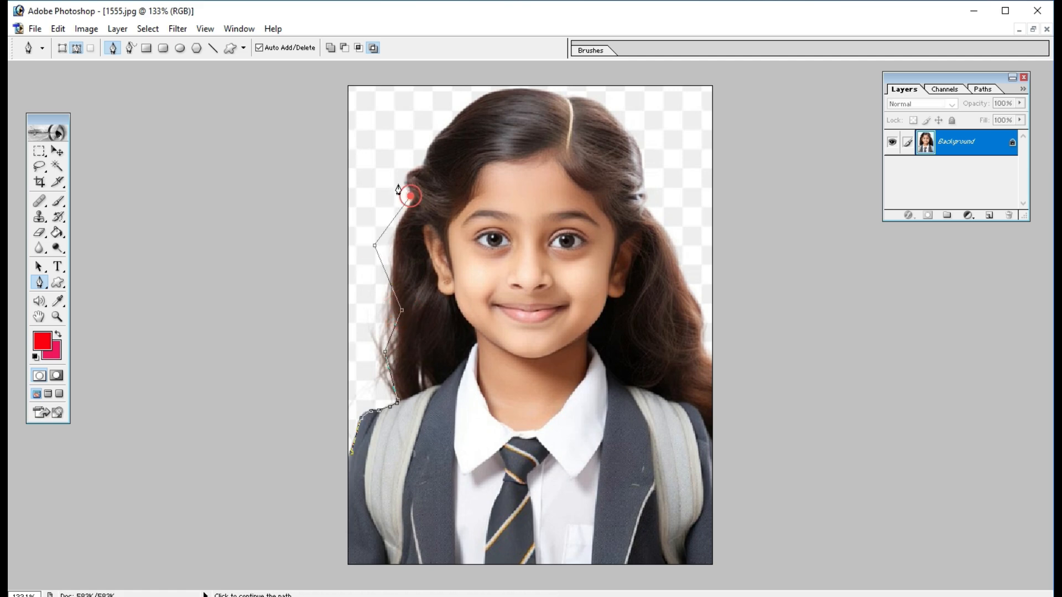
left_click(360, 141)
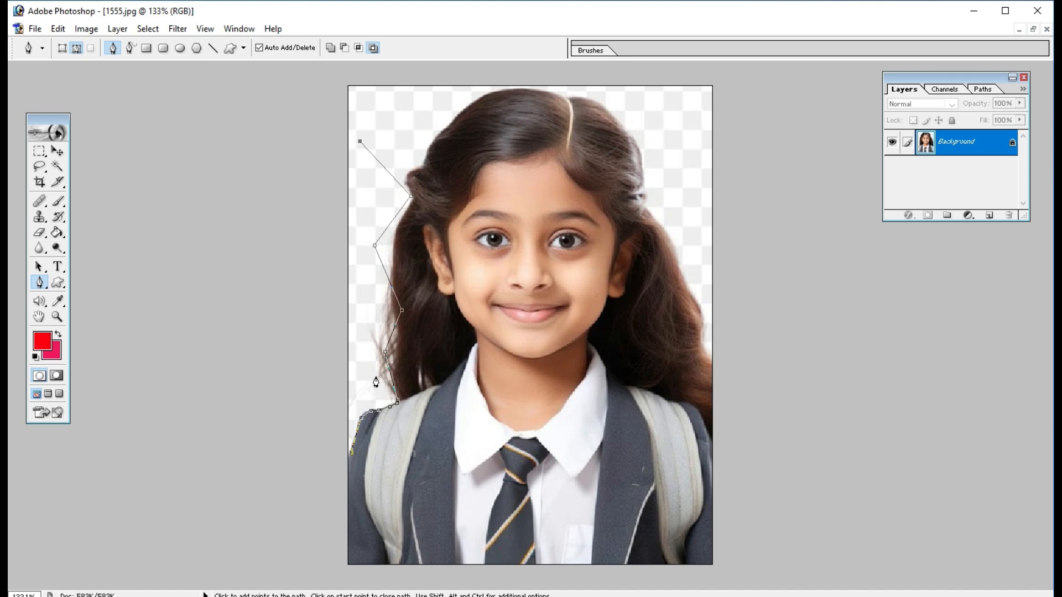
key("ctrl")
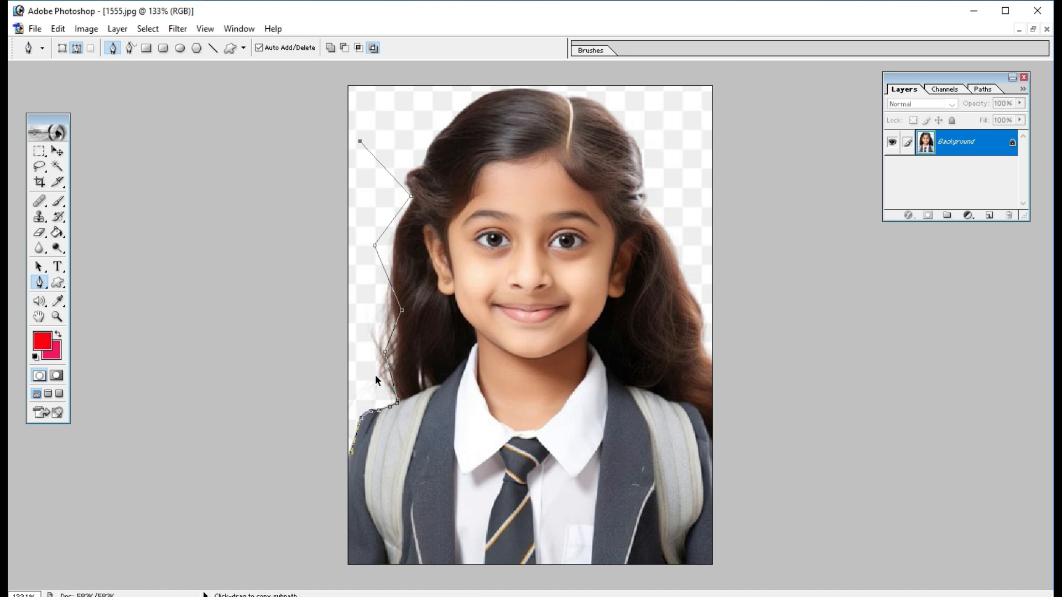
key("ctrl+alt+z")
key("ctrl+alt+z")
key("ctrl+alt+z")
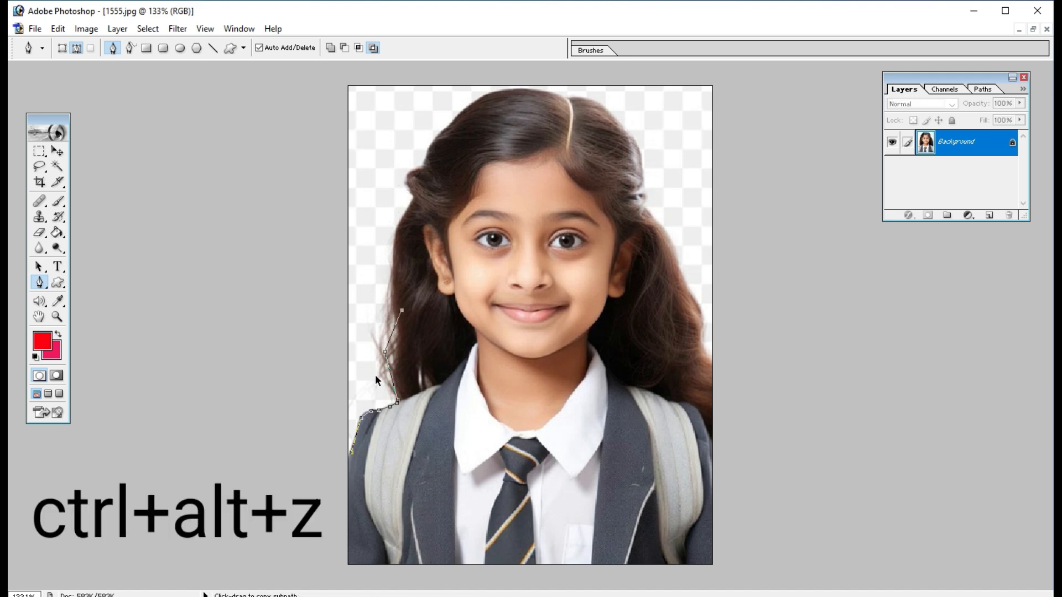
key("ctrl+alt+z")
key("ctrl+alt+z")
Extend the path with closely spaced points from the base of the hair up along its left-side edge
left_click(396, 385)
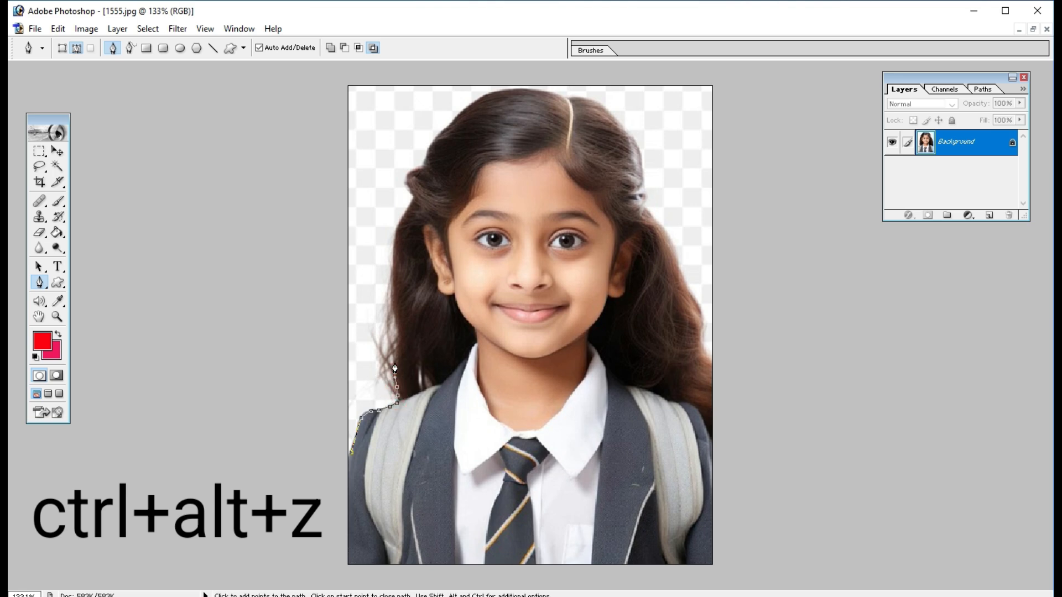
left_click(399, 332)
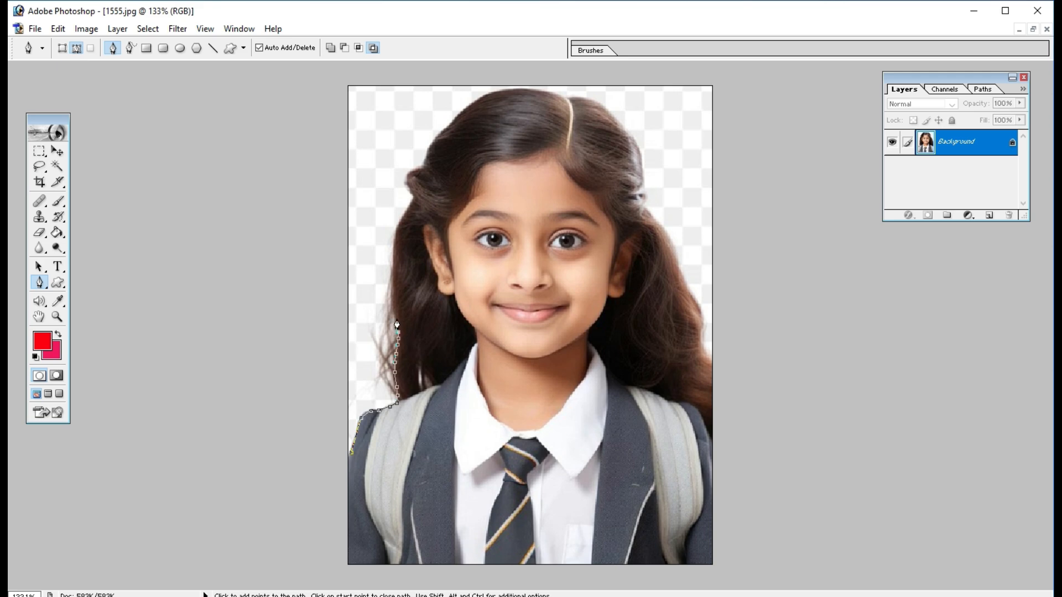
left_click(394, 319)
Try extending the path farther up the left-side hair with two more points, and undo both one at a time
left_click(391, 309)
left_click_drag(391, 312, 377, 294)
key("ctrl+alt+z")
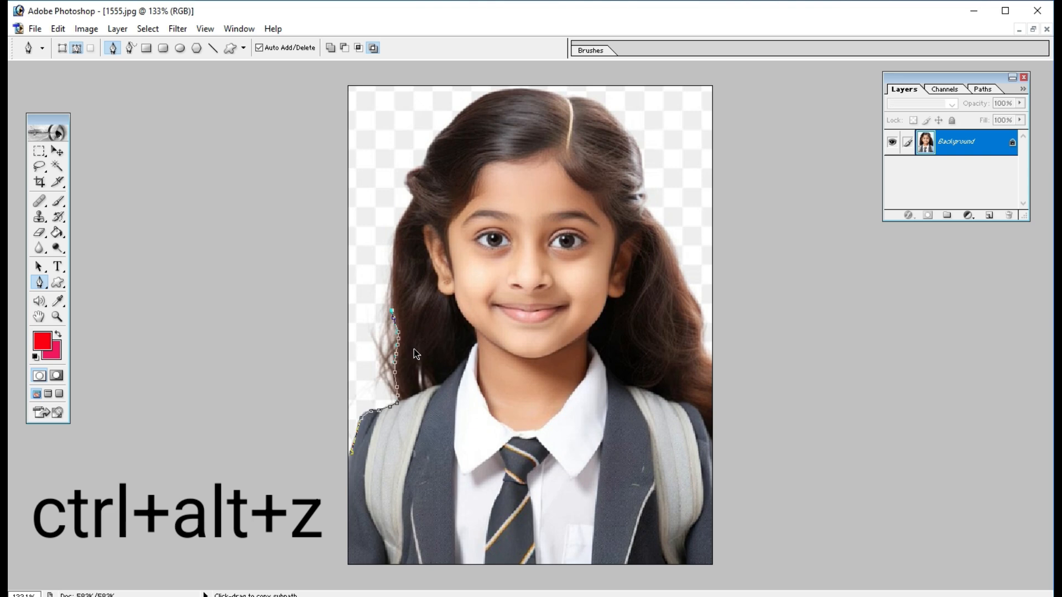
key("ctrl+alt+z")
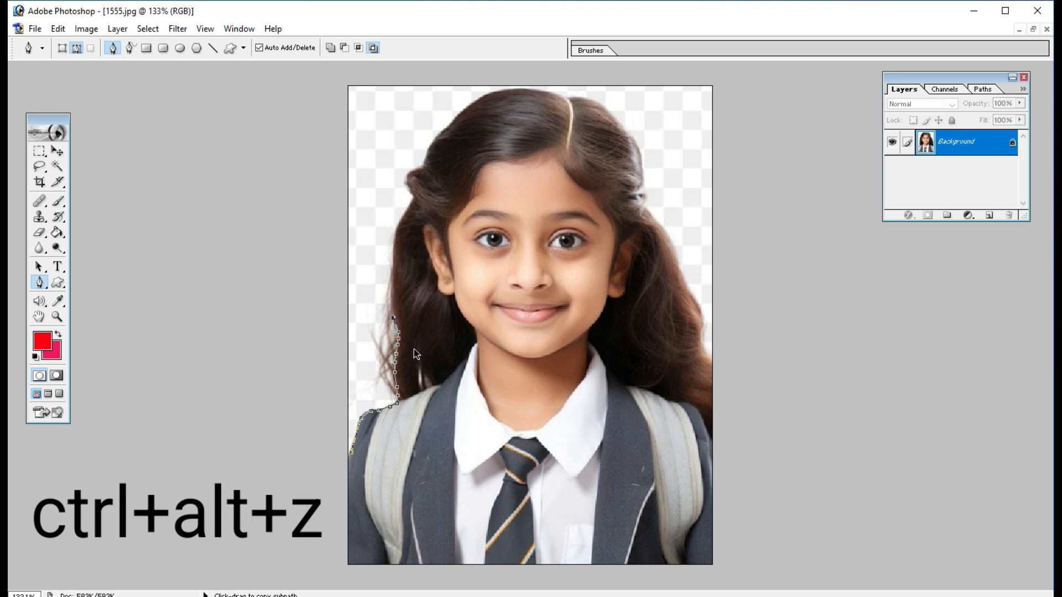
Delete two anchor points where the shoulder meets the base of the hair with the Delete Anchor Point tool
right_click(39, 283)
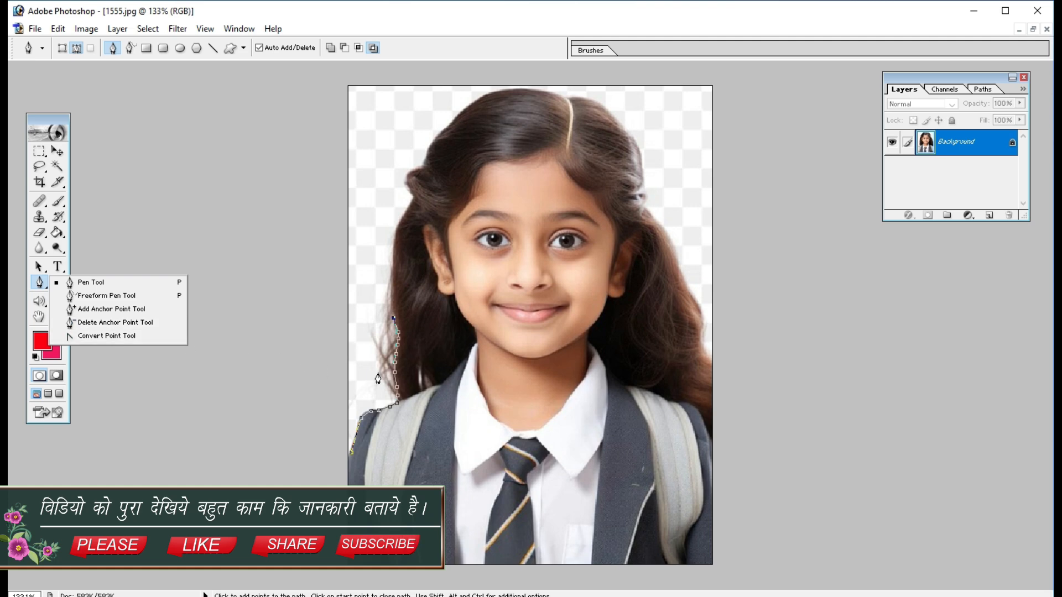
left_click(88, 322)
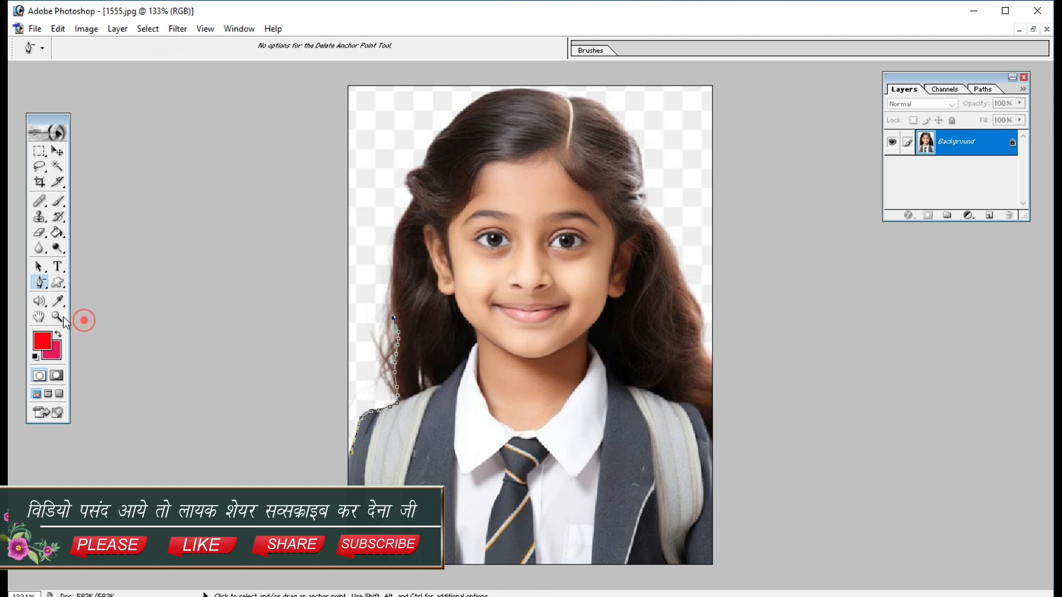
left_click(390, 407)
left_click(397, 403)
Insert an anchor point on the path segment at the shoulder beside the hair with the Add Anchor Point tool
right_click(39, 283)
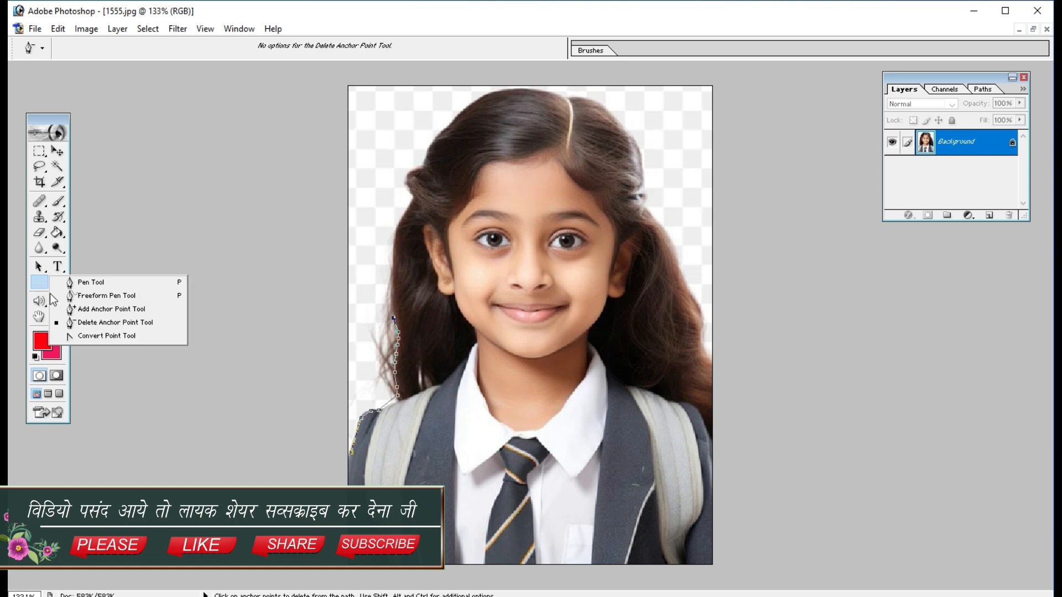
left_click(84, 309)
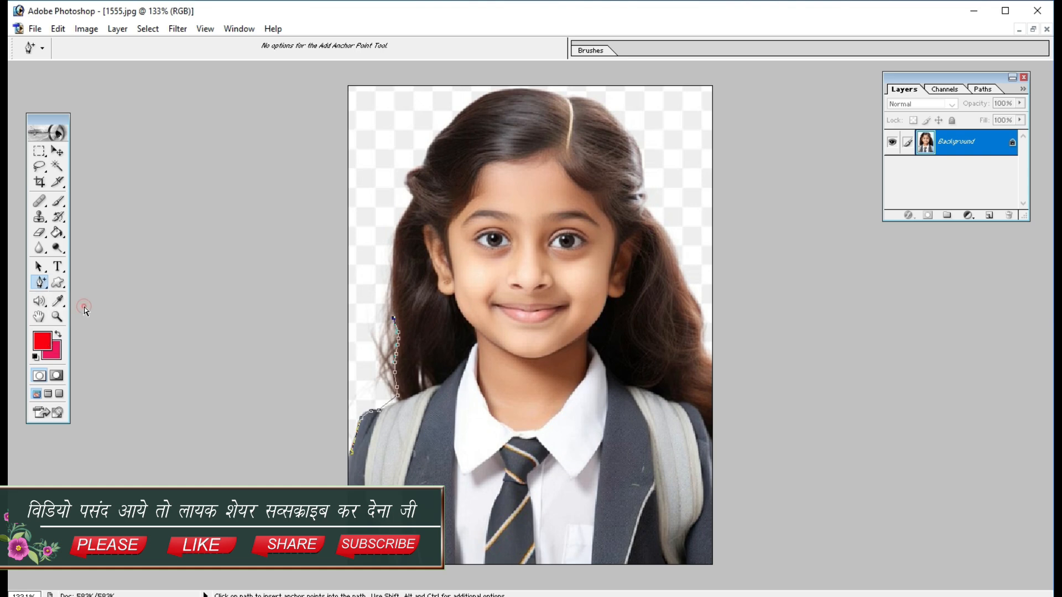
left_click(390, 409)
Show the available Pen tool variants
left_click(42, 280)
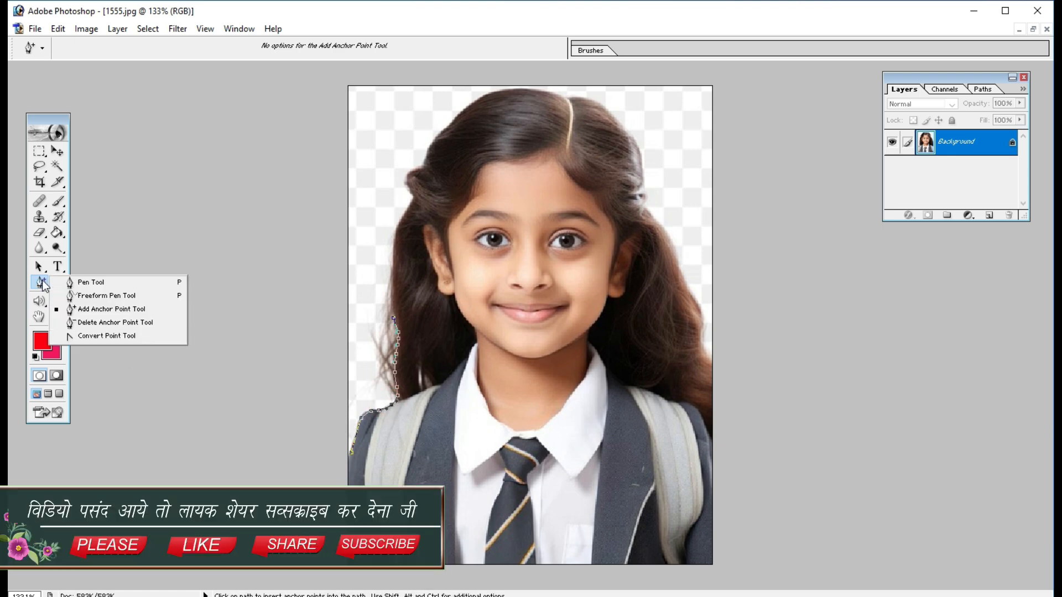